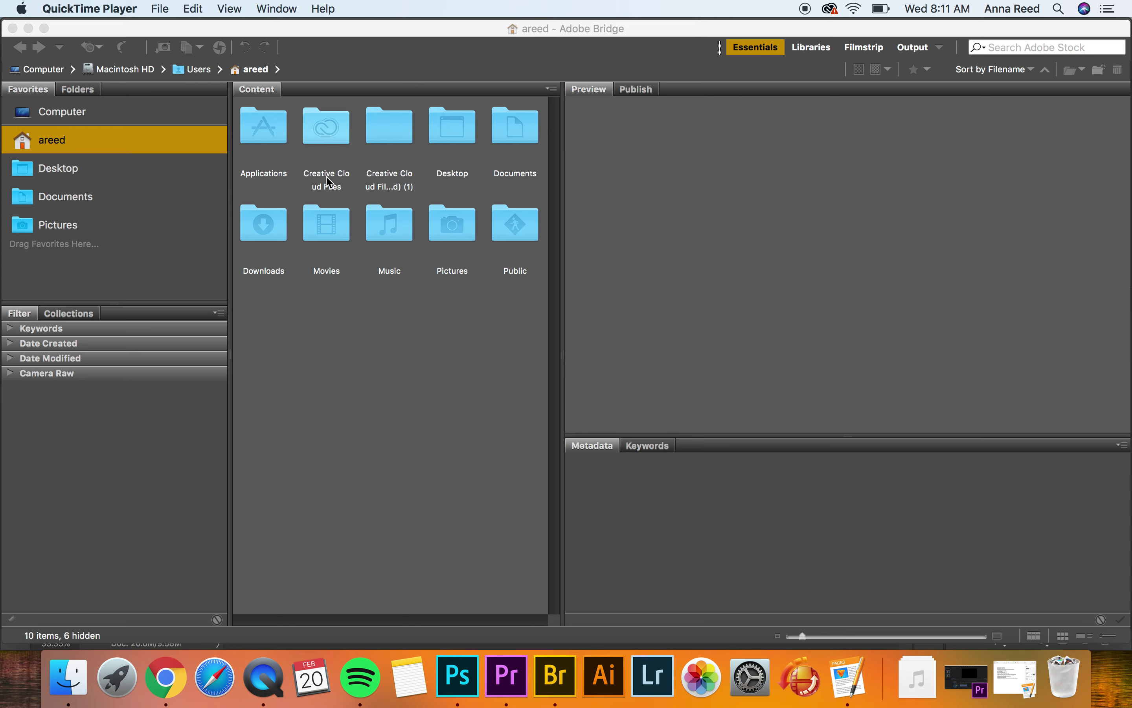
Open the Downloads folder and scroll to the MOSHED portrait images.
click(267, 226)
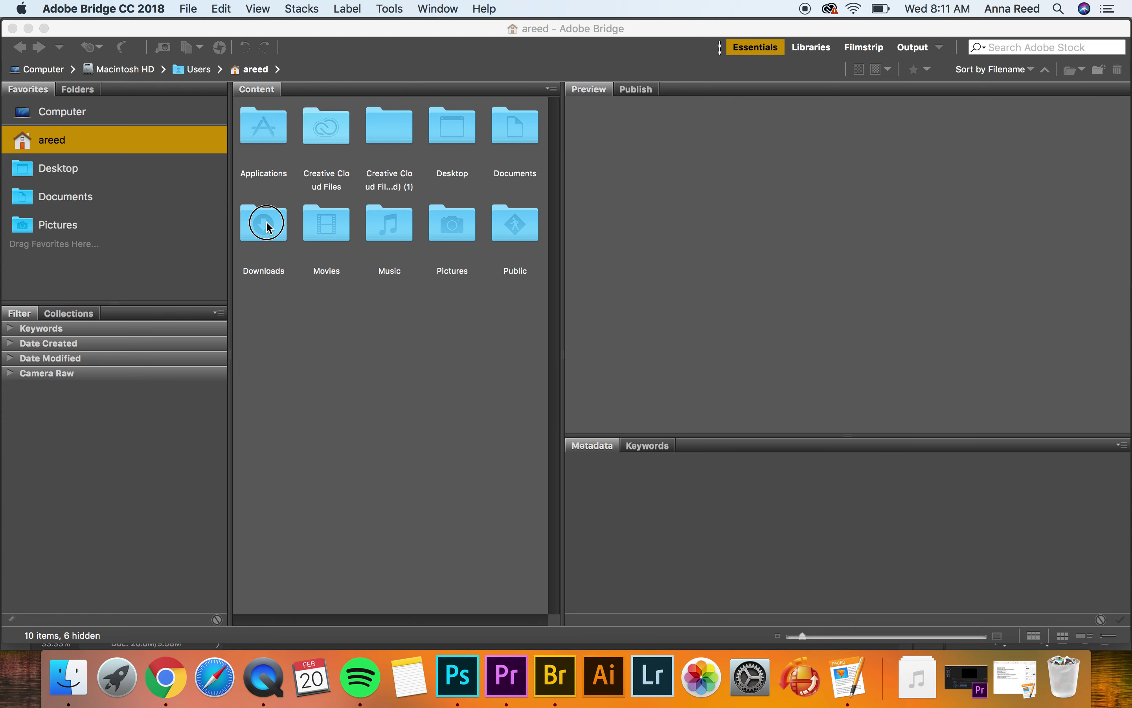
double_click(267, 227)
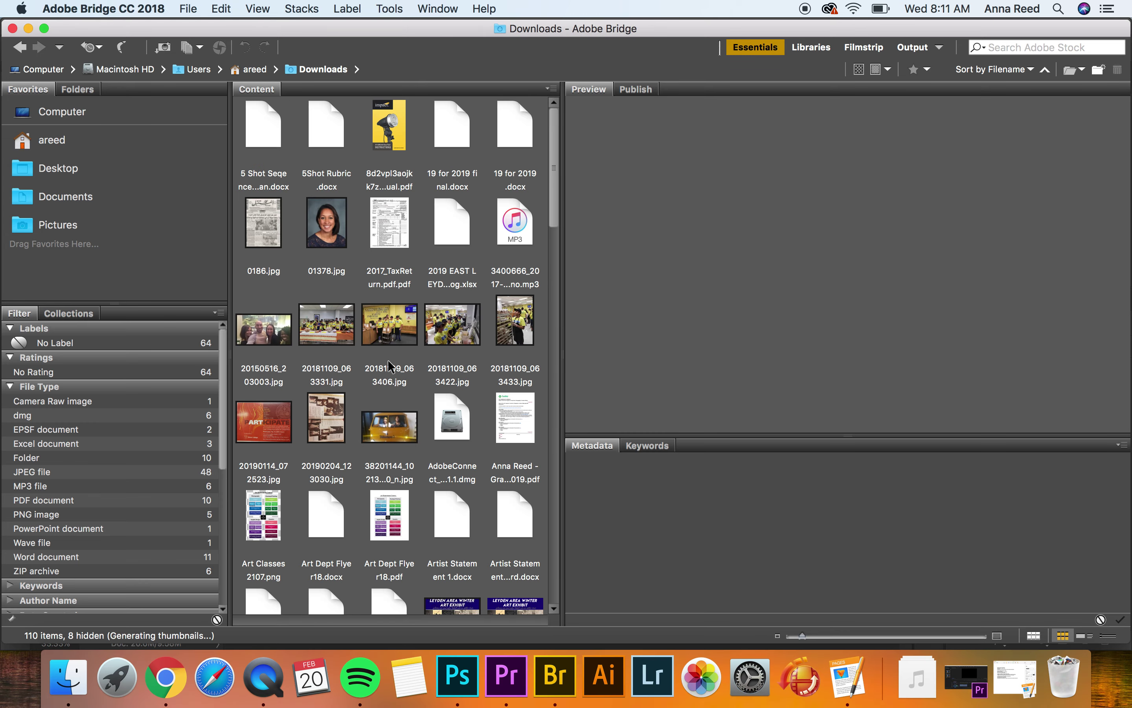
scroll(387, 359, down, 10)
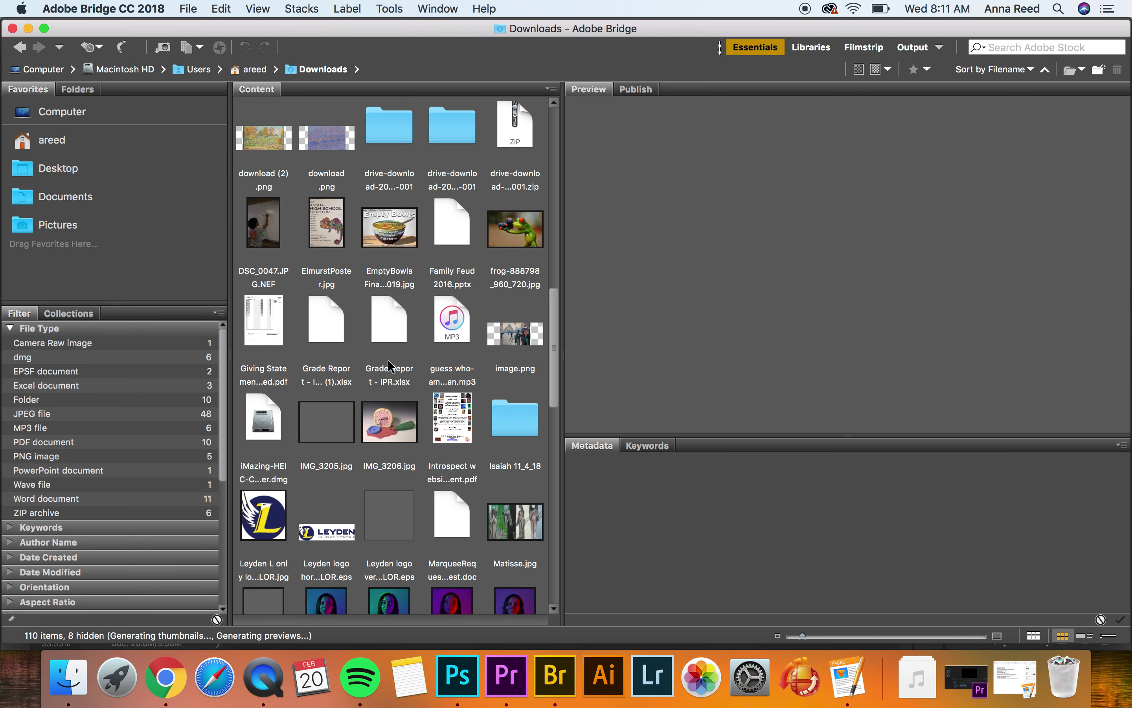
scroll(389, 365, down, 10)
scroll(389, 346, up, 2)
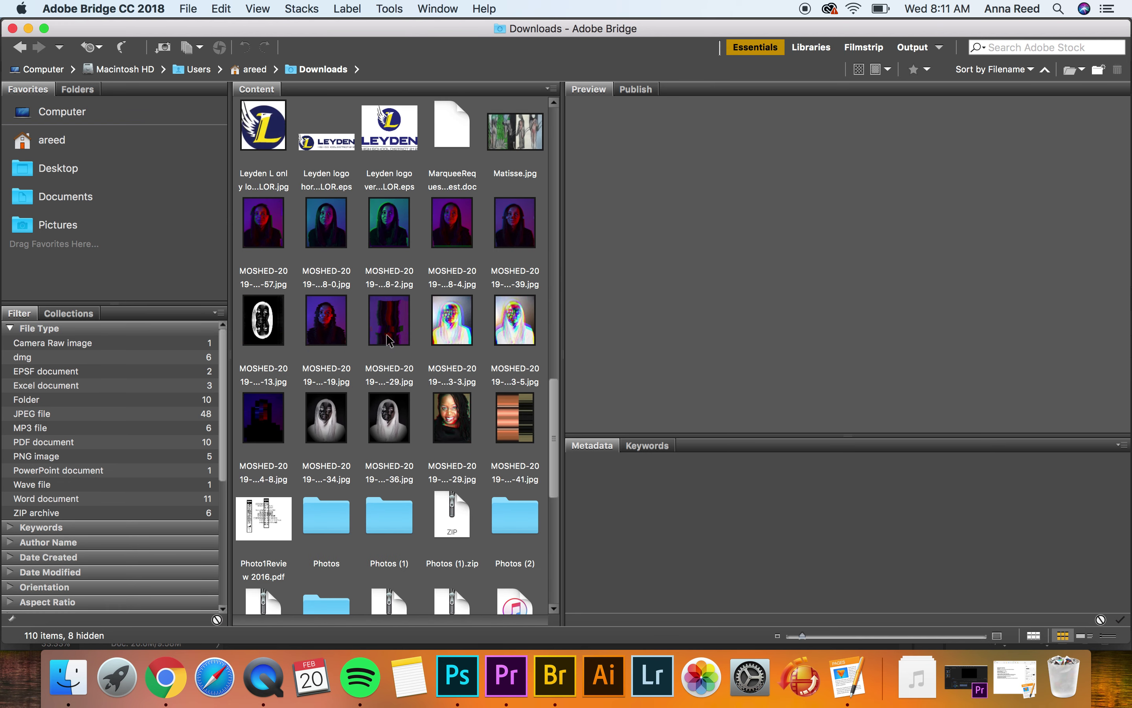
Select eleven MOSHED portraits and resize the panels to enlarge the Preview area.
click(253, 230)
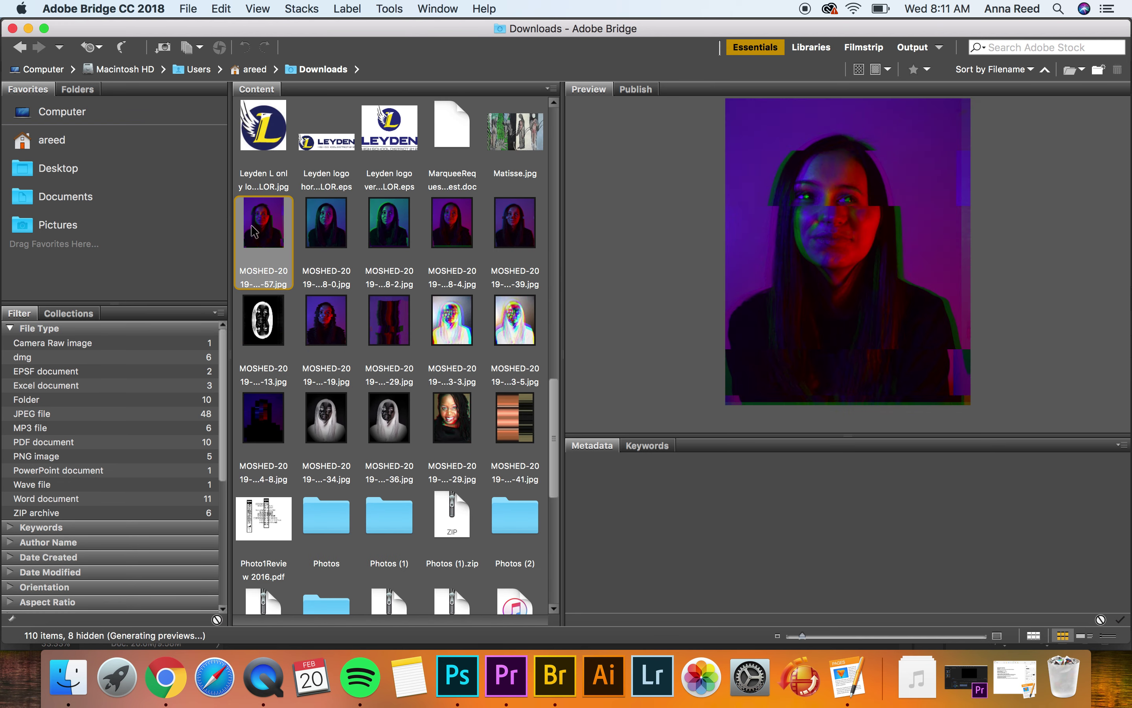
shift+click(396, 416)
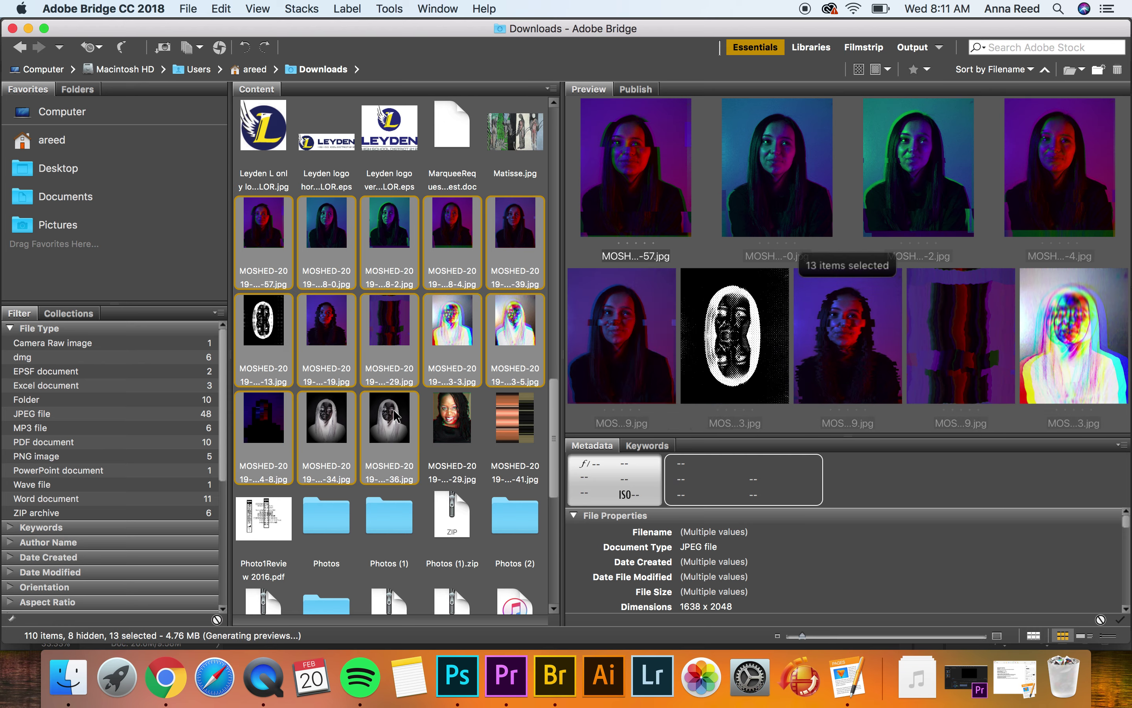
super+click(407, 327)
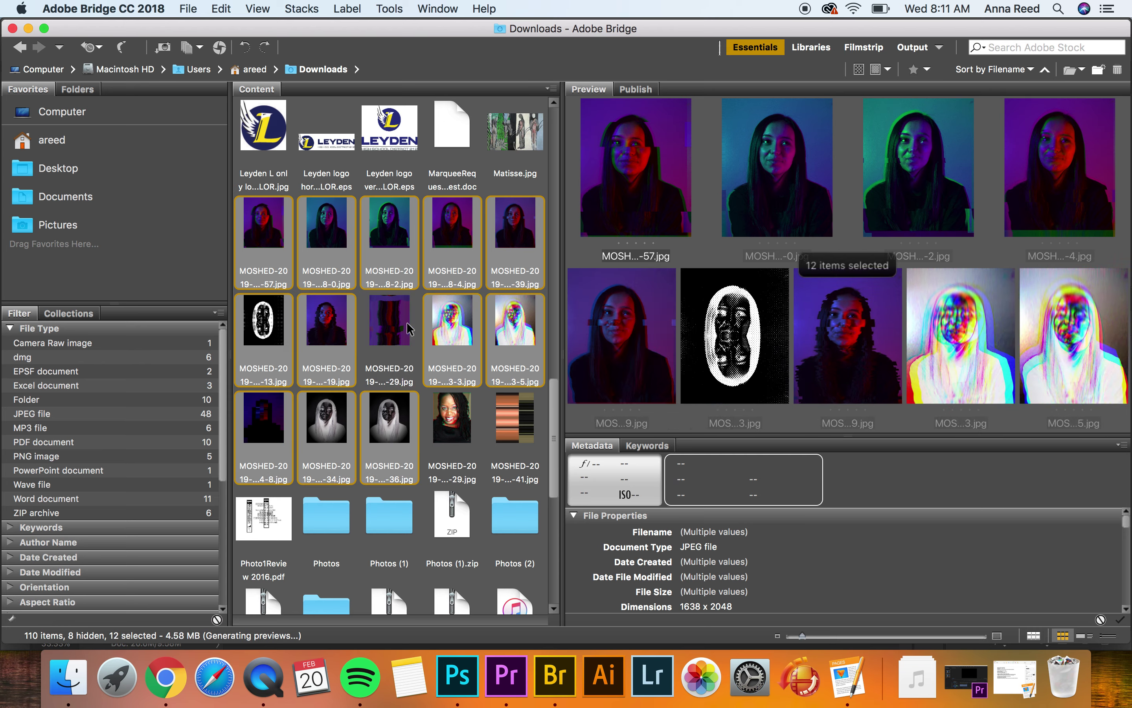
super+click(407, 327)
super+click(447, 330)
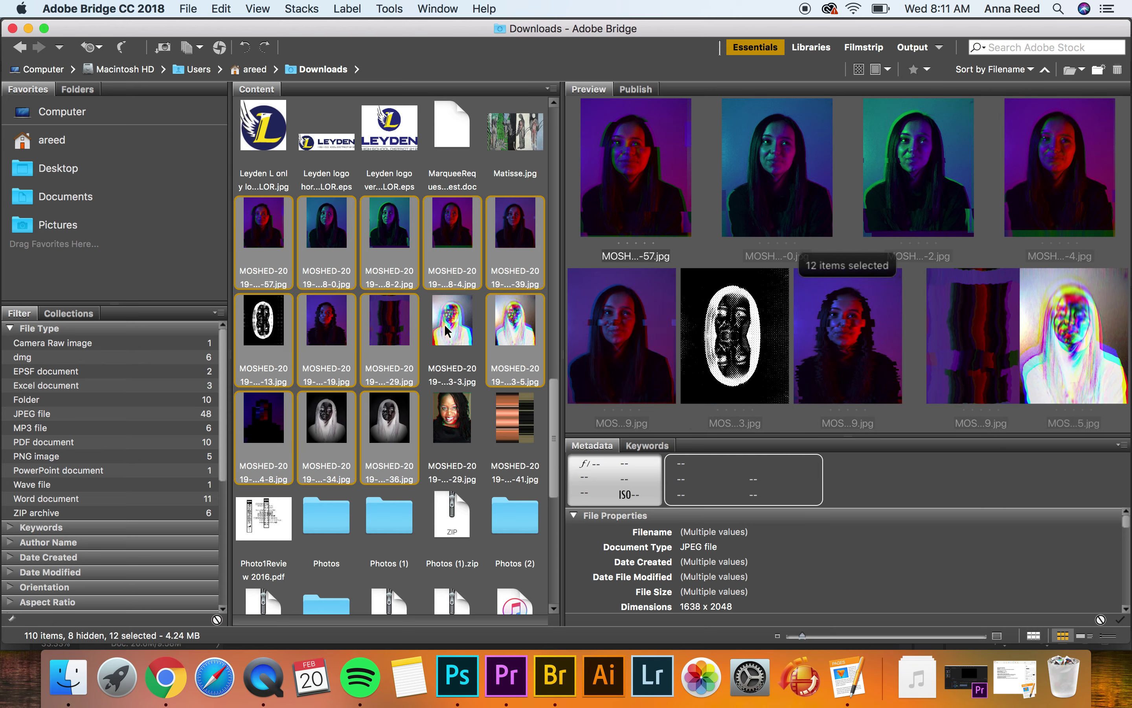
super+click(329, 409)
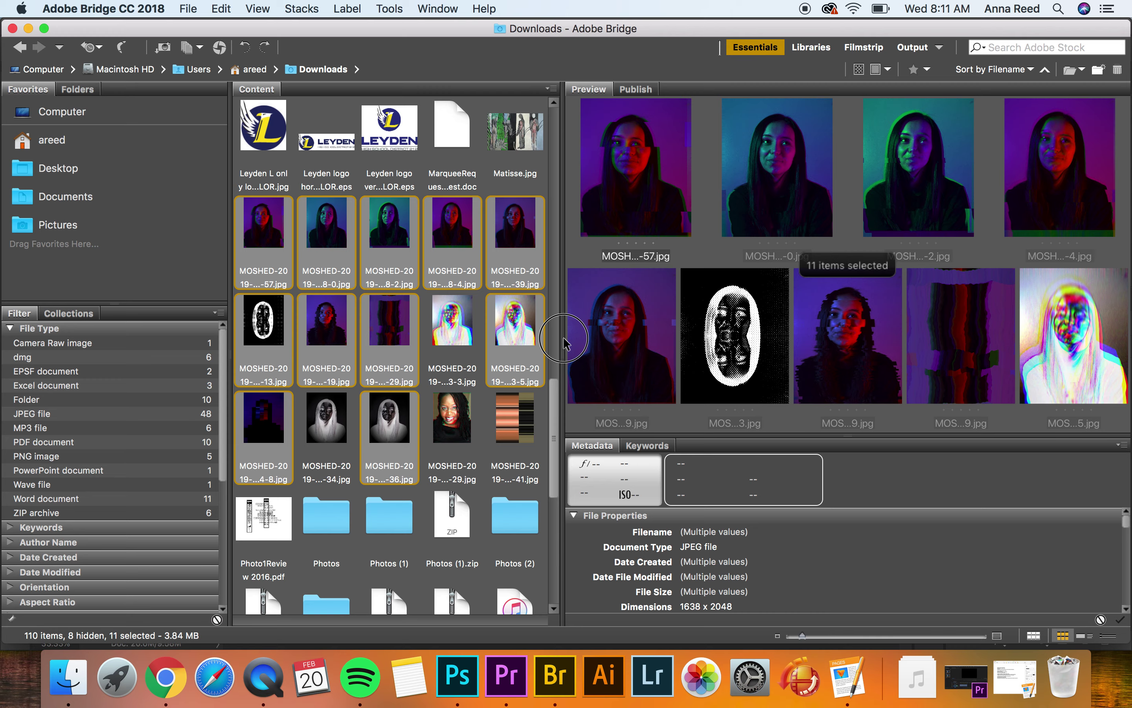
drag(566, 341, 489, 356)
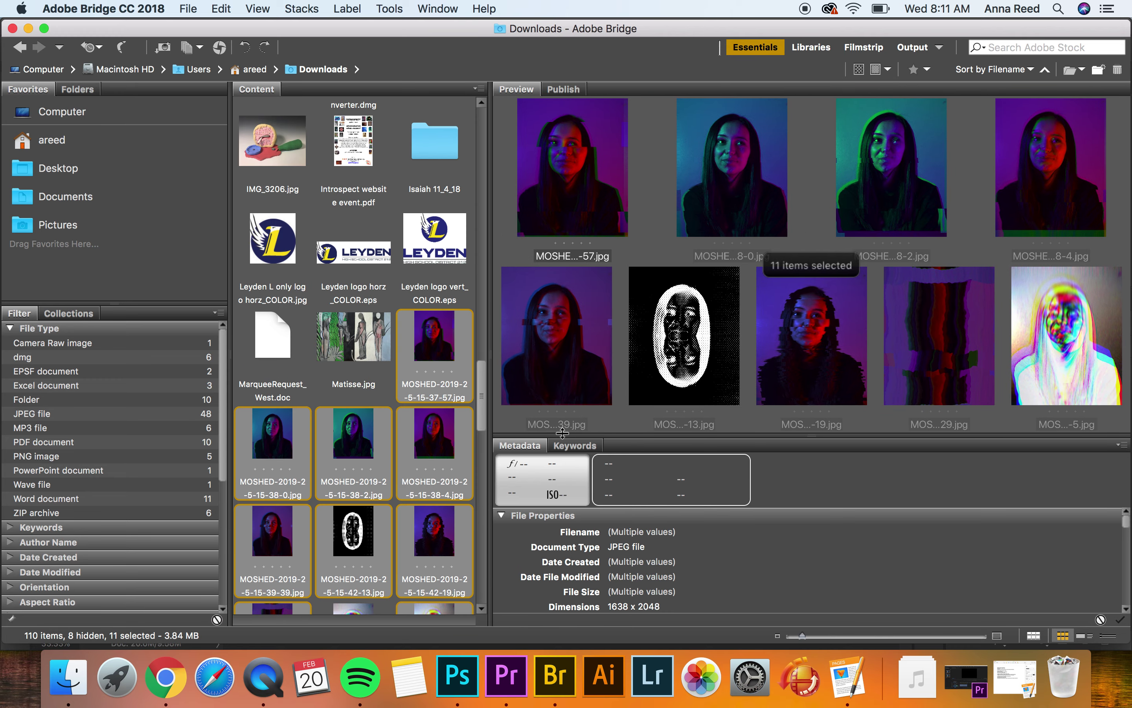
drag(561, 437, 562, 521)
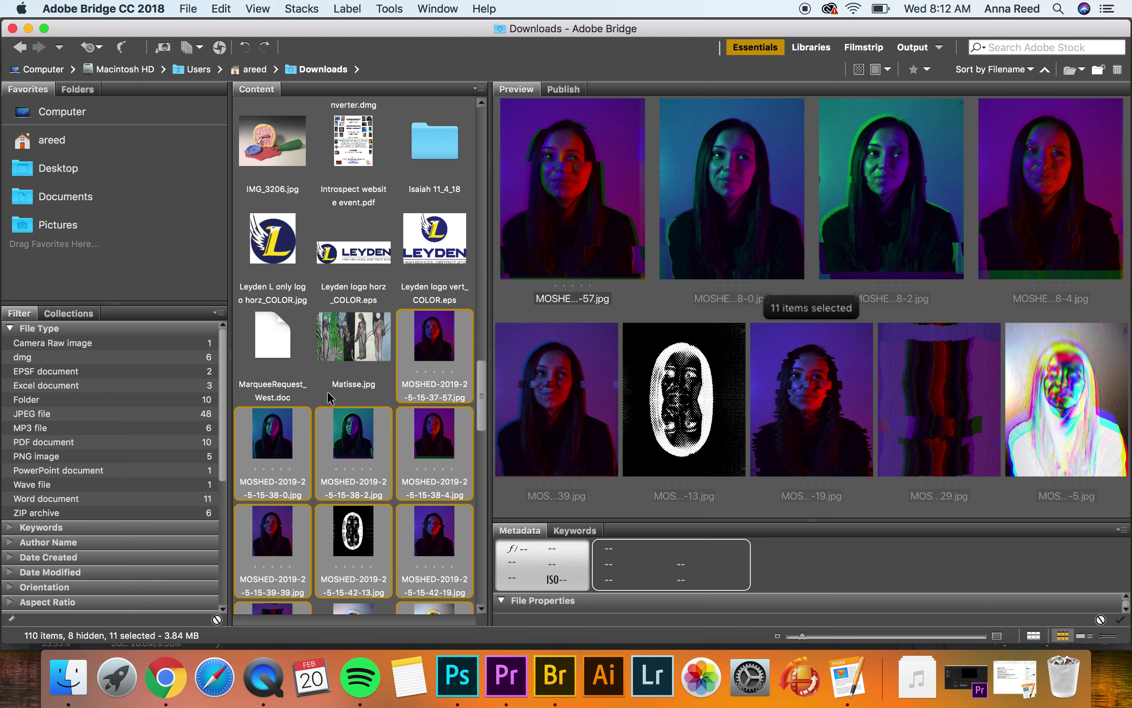
click(431, 368)
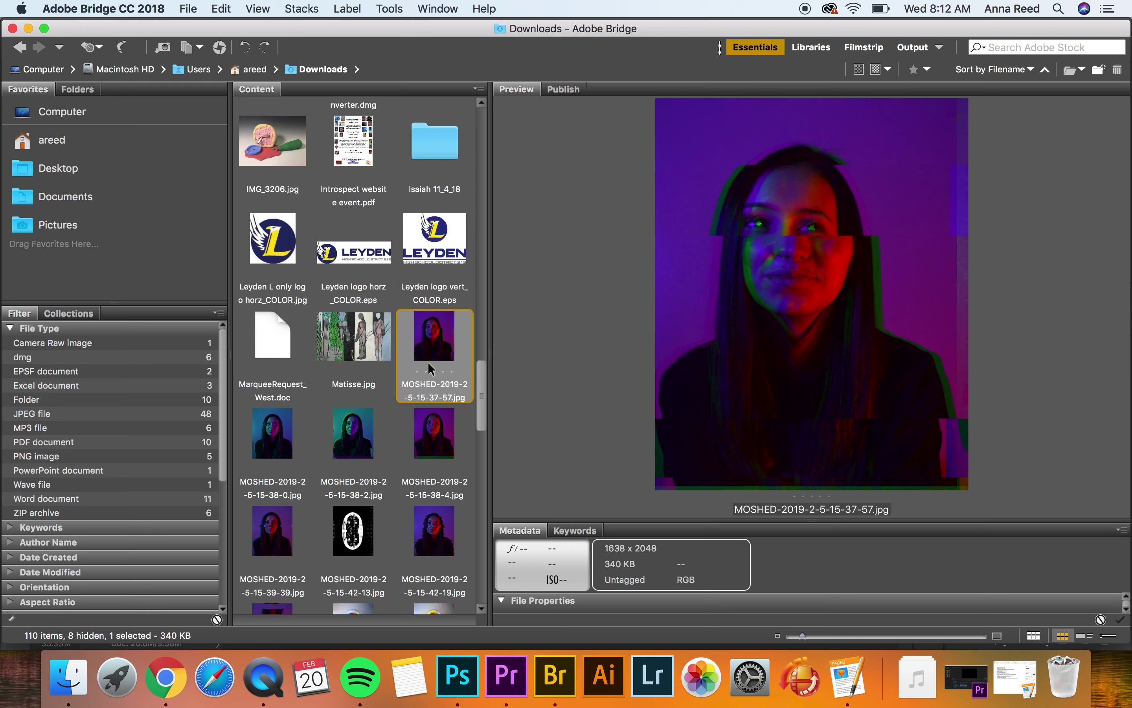
key(super+1)
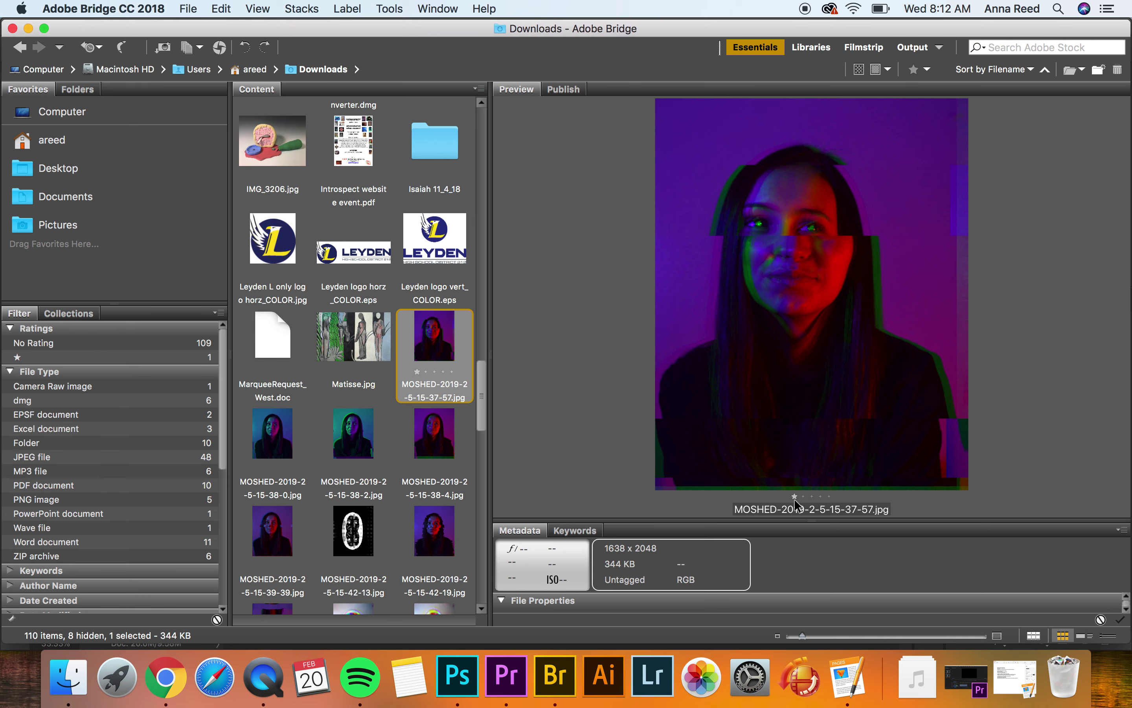
click(458, 676)
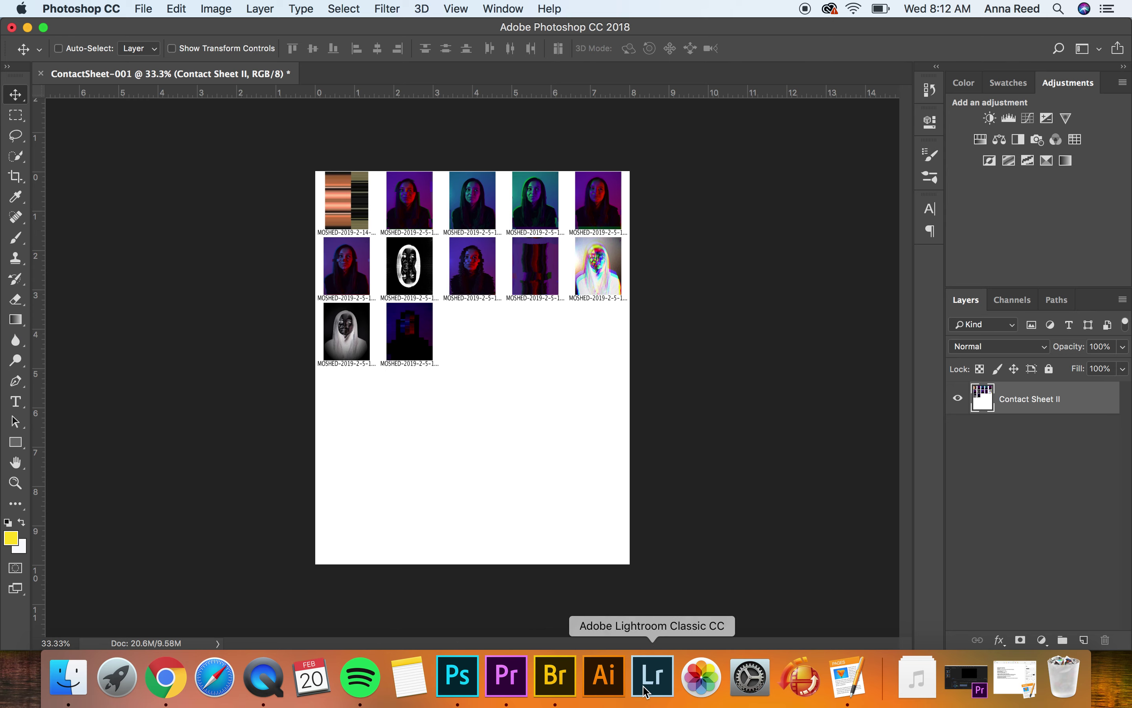
click(555, 676)
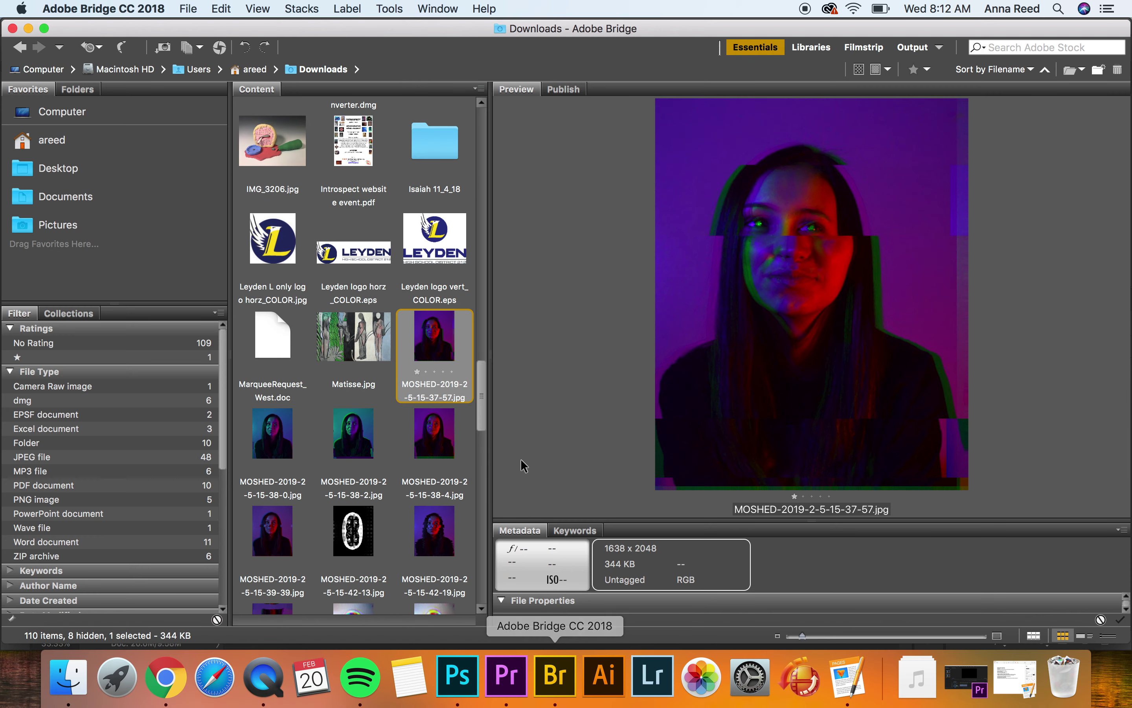
Open the Isaiah 11_4_18 folder and browse its thumbnails to IMG_8232 and IMG_8233.
double_click(436, 146)
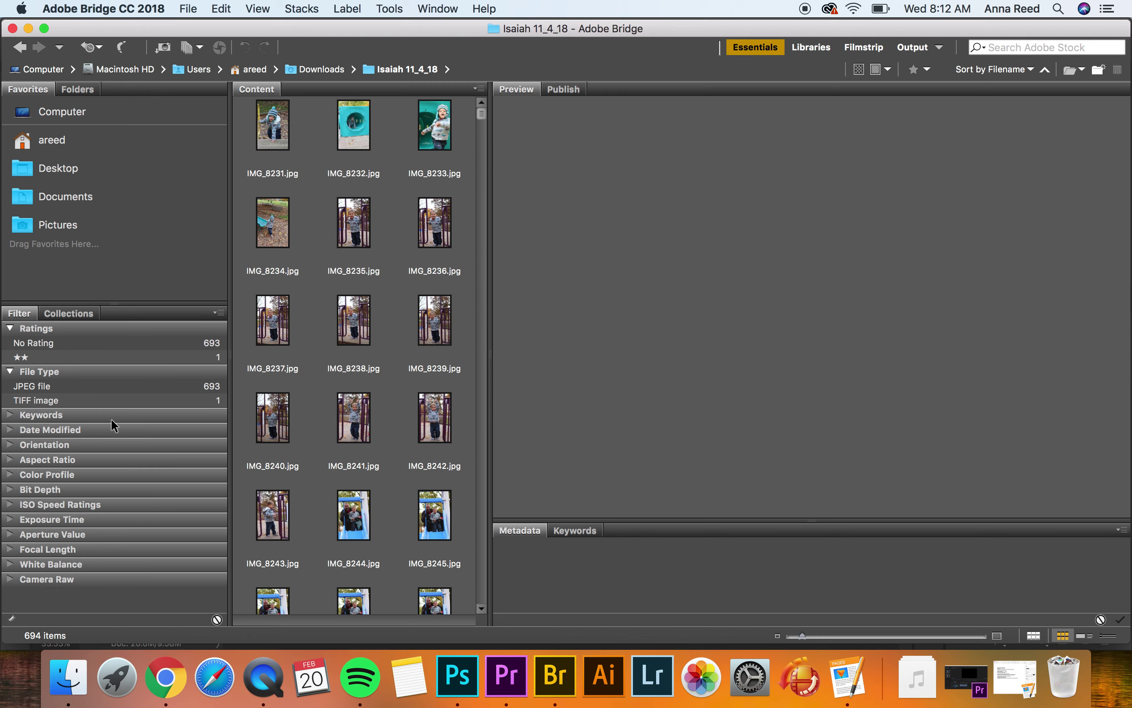
scroll(369, 440, down, 10)
scroll(369, 440, down, 20)
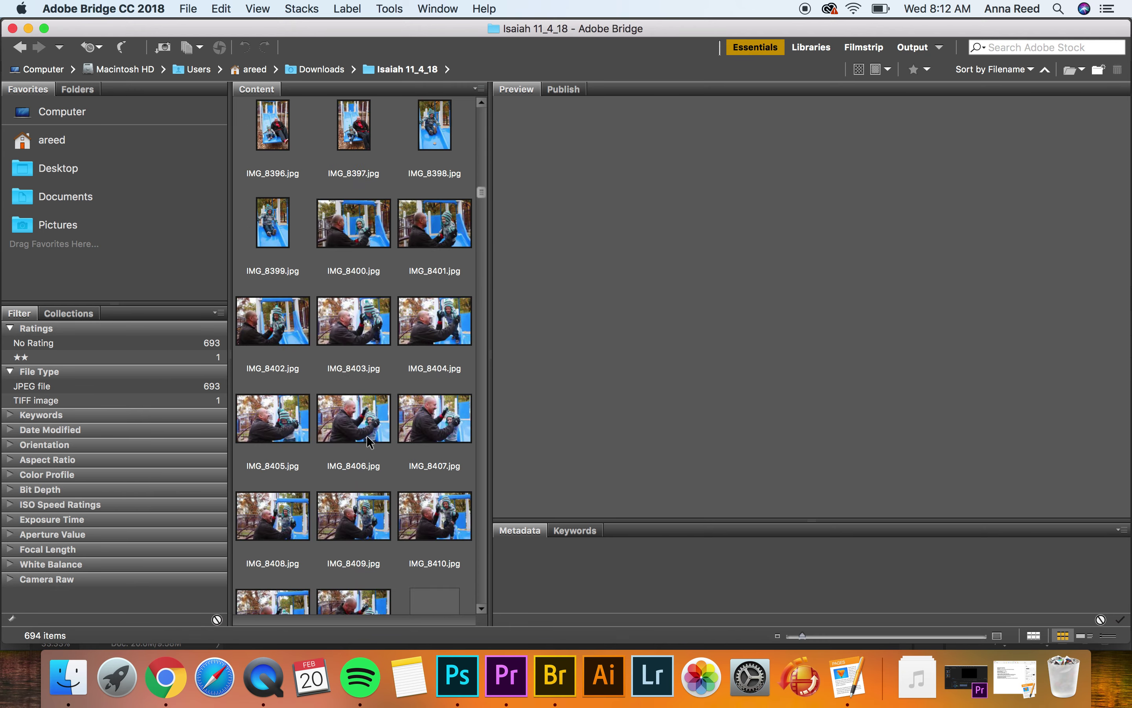
scroll(369, 441, up, 20)
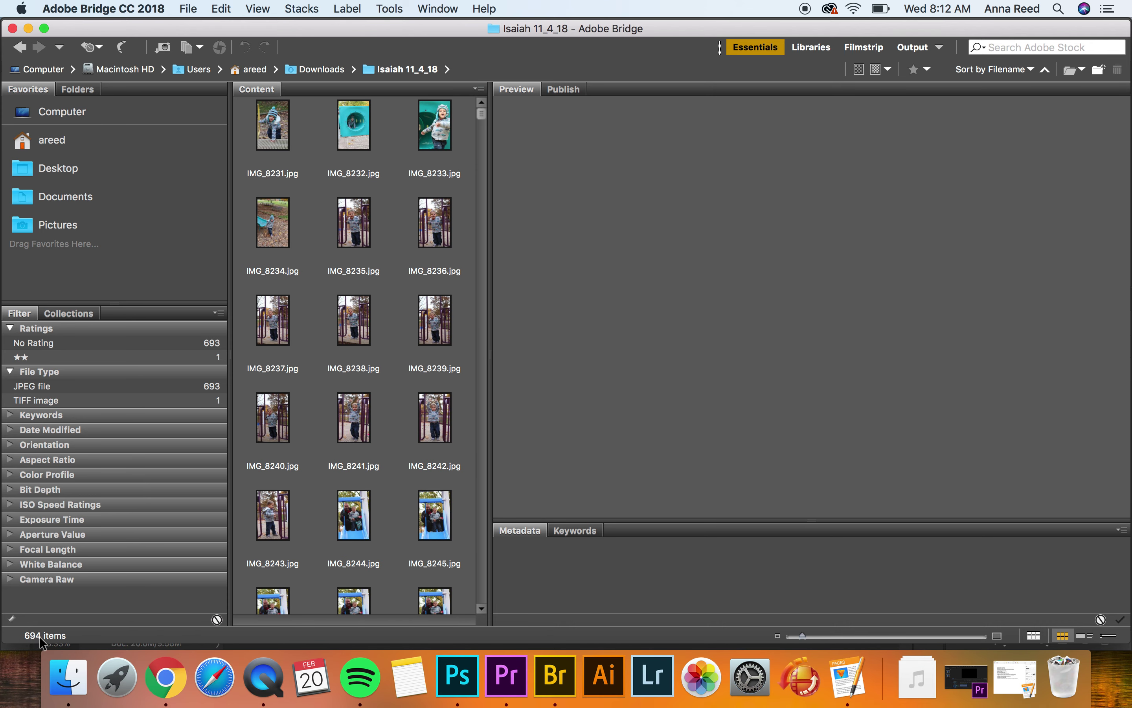
click(291, 135)
key(Right)
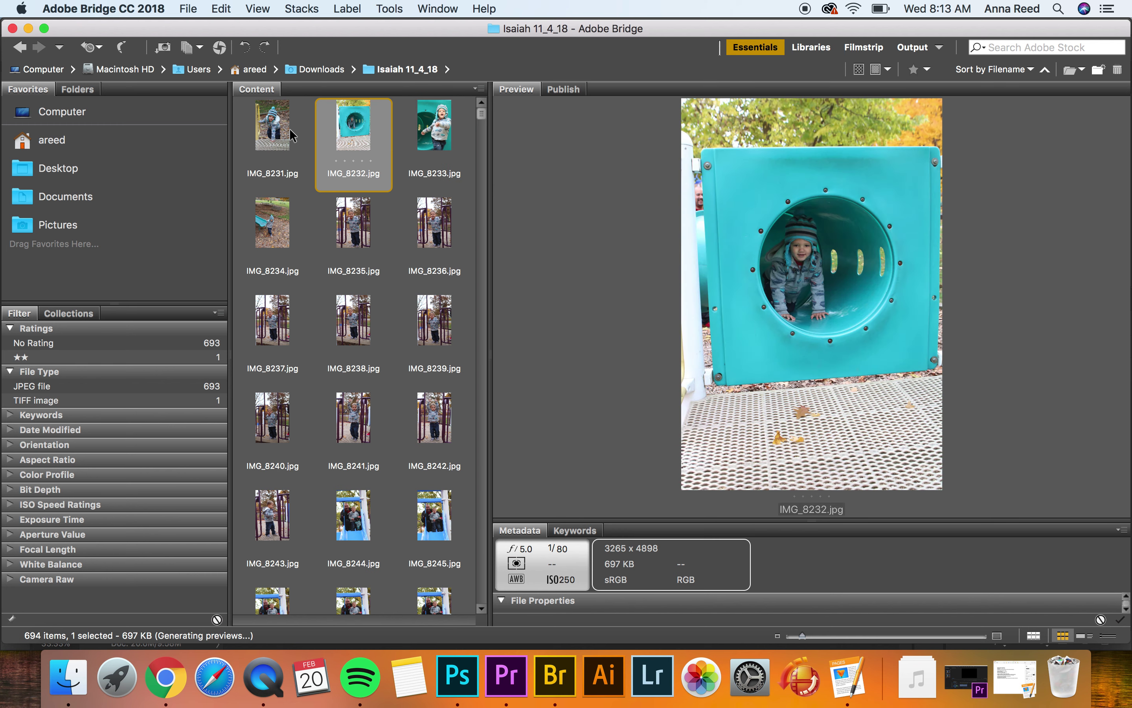
Give the first keepers one star, including IMG_8232 and IMG_8244.
key(Right)
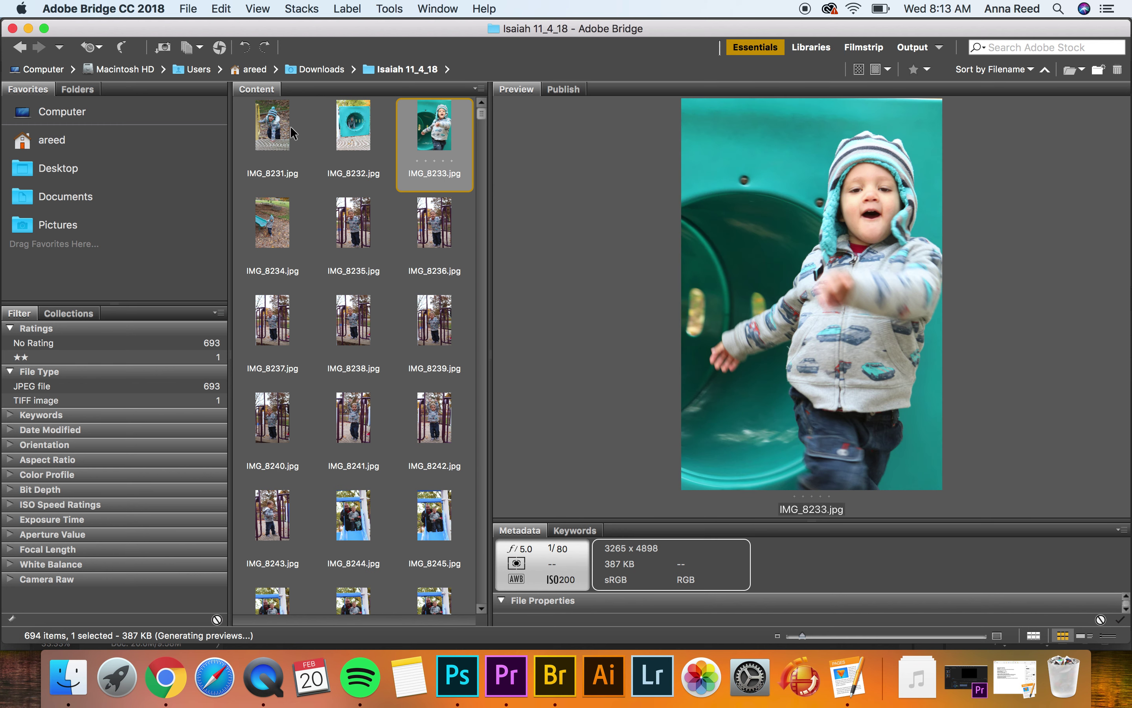
key(Left)
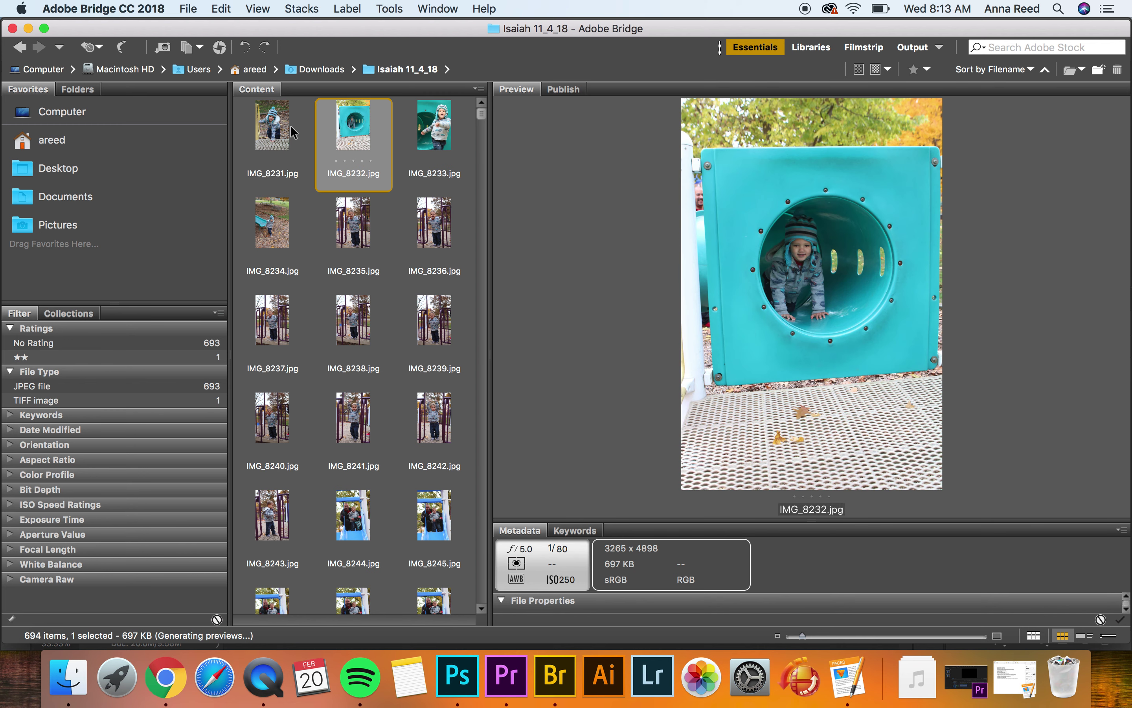
key(Left)
key(super+1)
key(Right)
key(Right)
key(Right)
key(Right)
key(super+1)
key(Right)
key(super+1)
key(Right)
key(super+1)
key(Right)
key(Right)
key(super+1)
key(Right)
key(super+1)
key(Right)
key(super+1)
key(Right)
key(super+1)
key(Right)
key(Right)
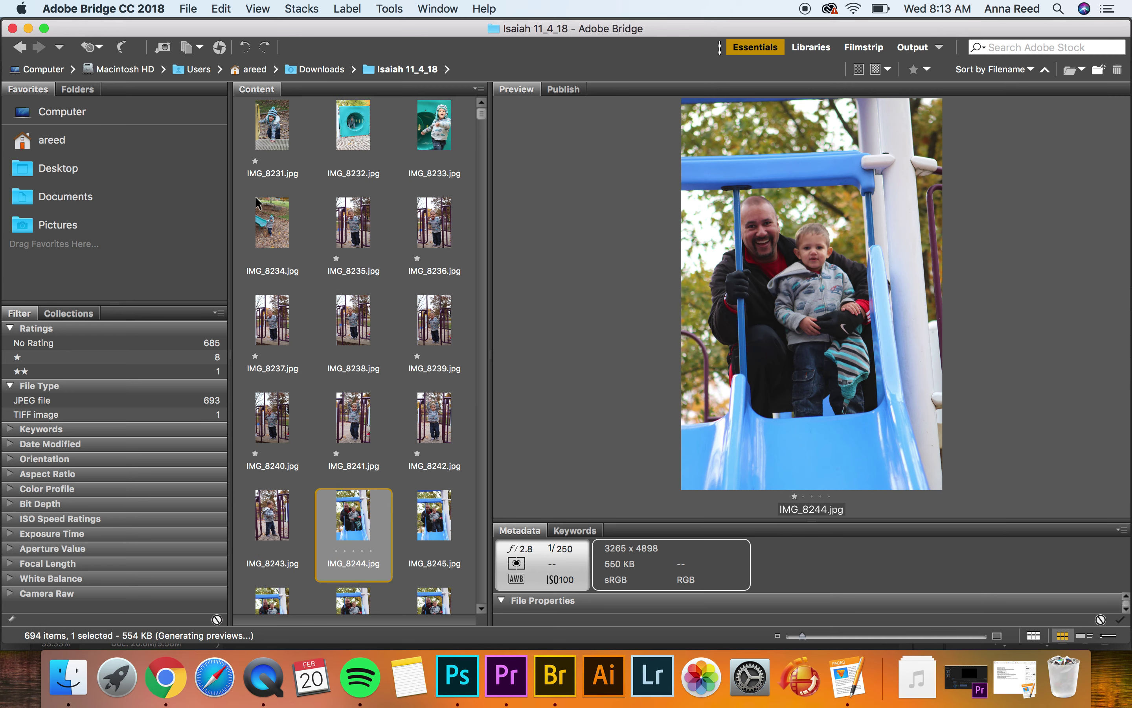
key(super+1)
Rate IMG_8245, IMG_8246, IMG_8247 and IMG_8344 one star each.
key(Right)
key(super+1)
key(Right)
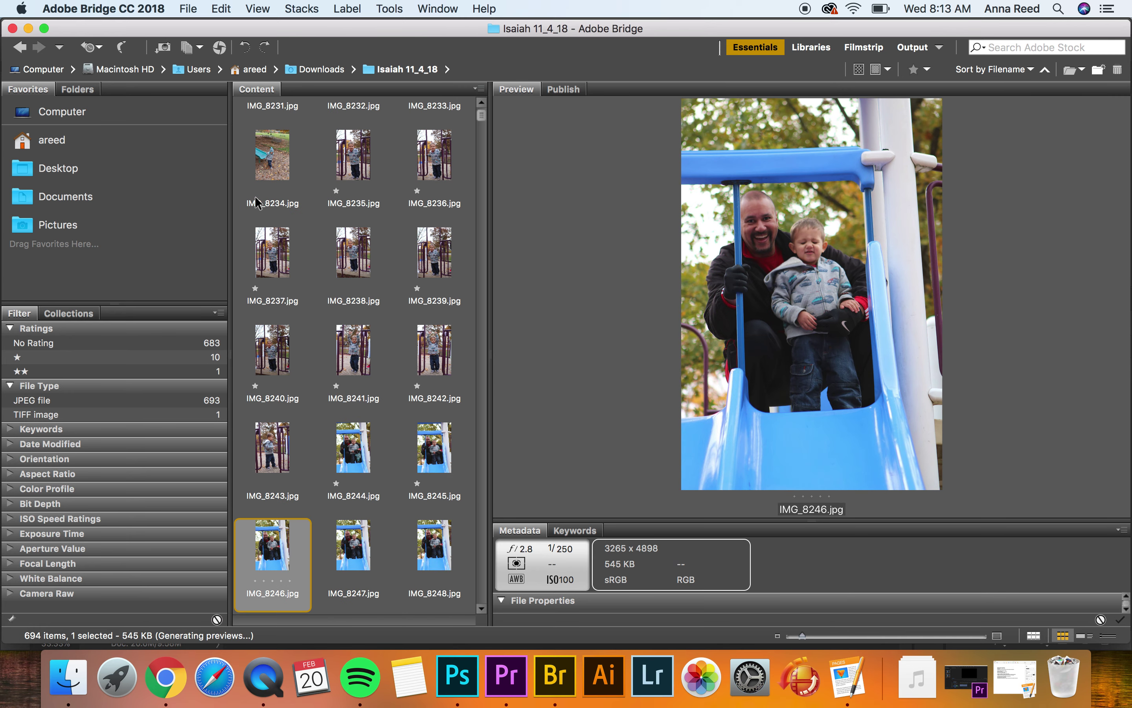
key(super+1)
key(Right)
key(super+1)
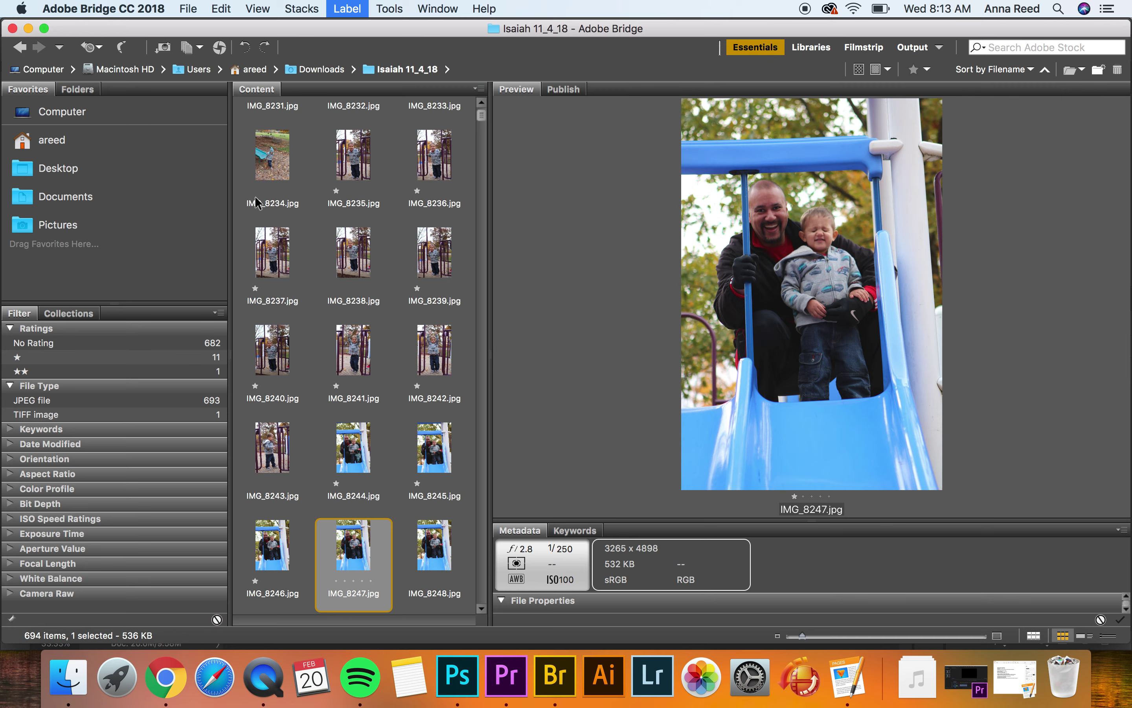
key(Right)
key(Left)
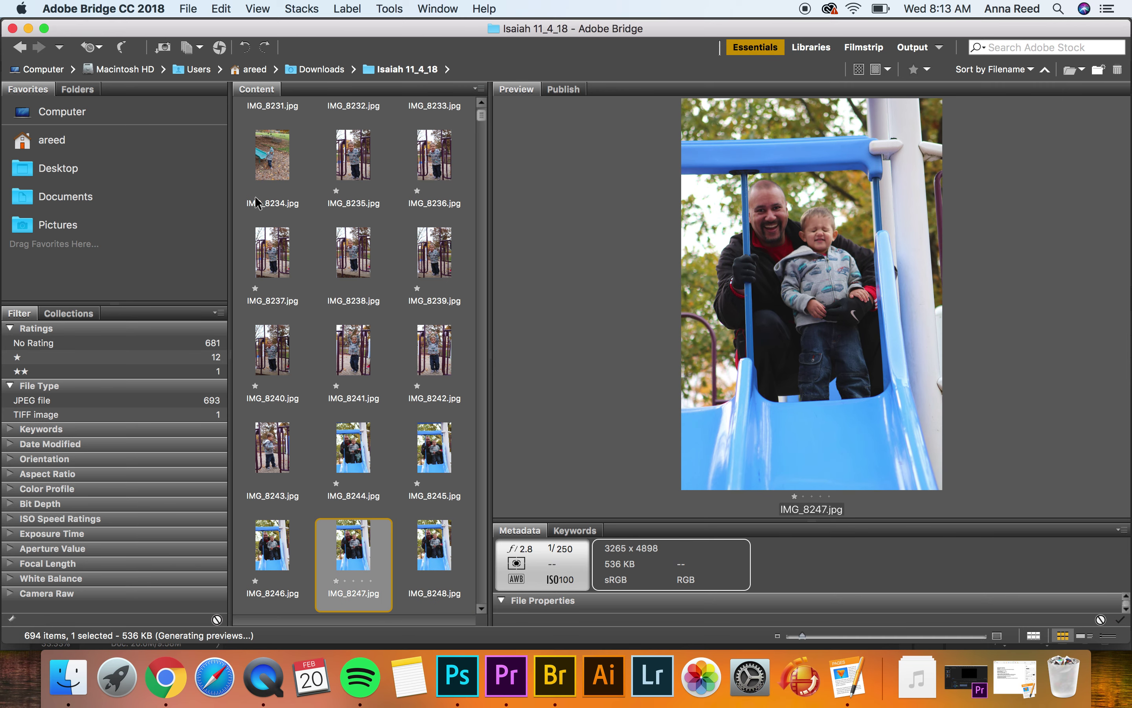
key(Right)
key(Right)
key(Right)
key(Right)
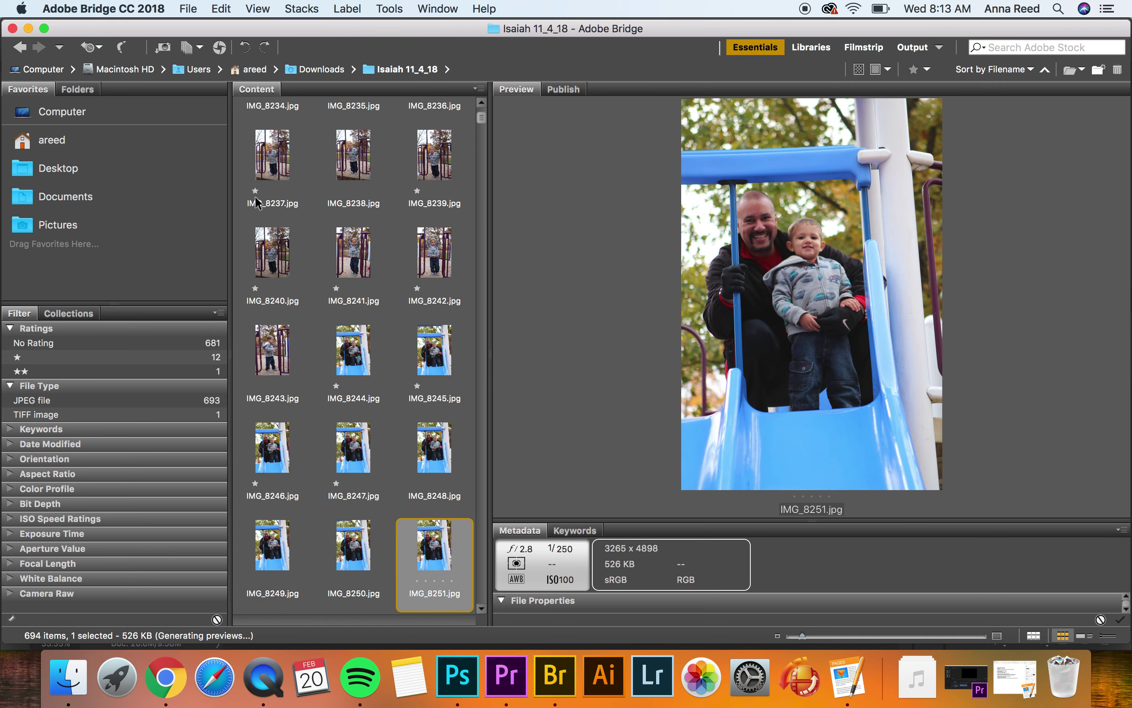
key(Right)
key(Right)
key(Right)
key(Right)
key(Right)
key(Right)
key(Right)
key(Right)
key(super+1)
key(Right)
click(918, 69)
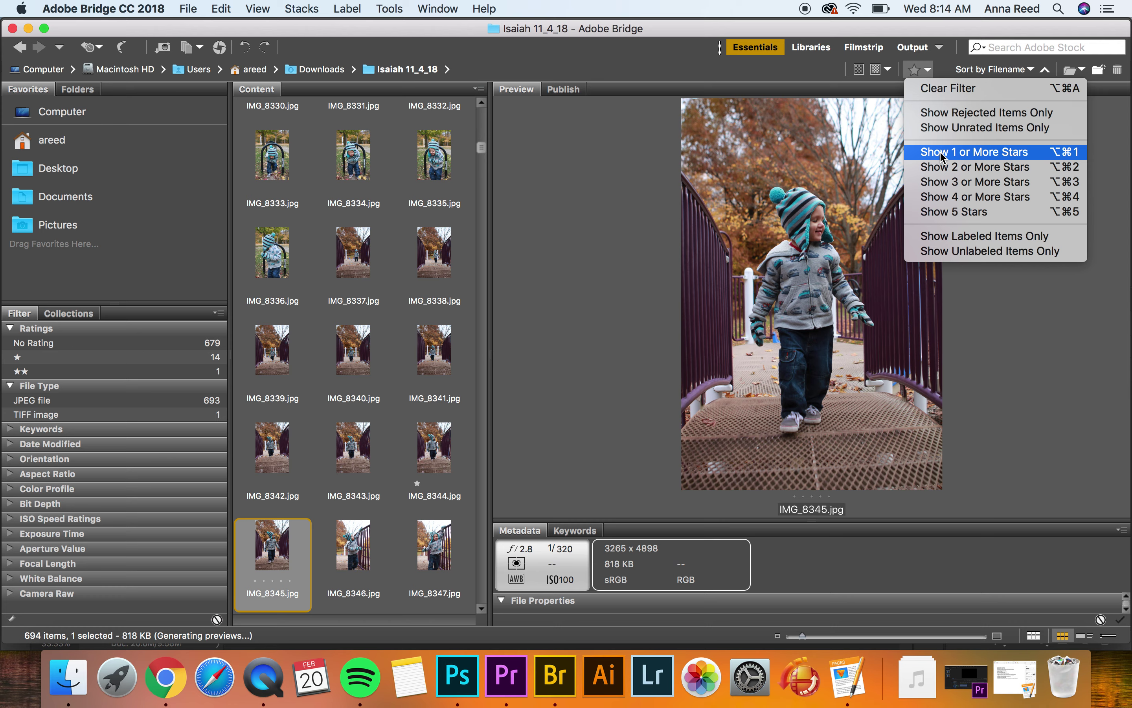
Filter to Show 1 or More Stars and step through the starred photos from IMG_8231.
click(942, 156)
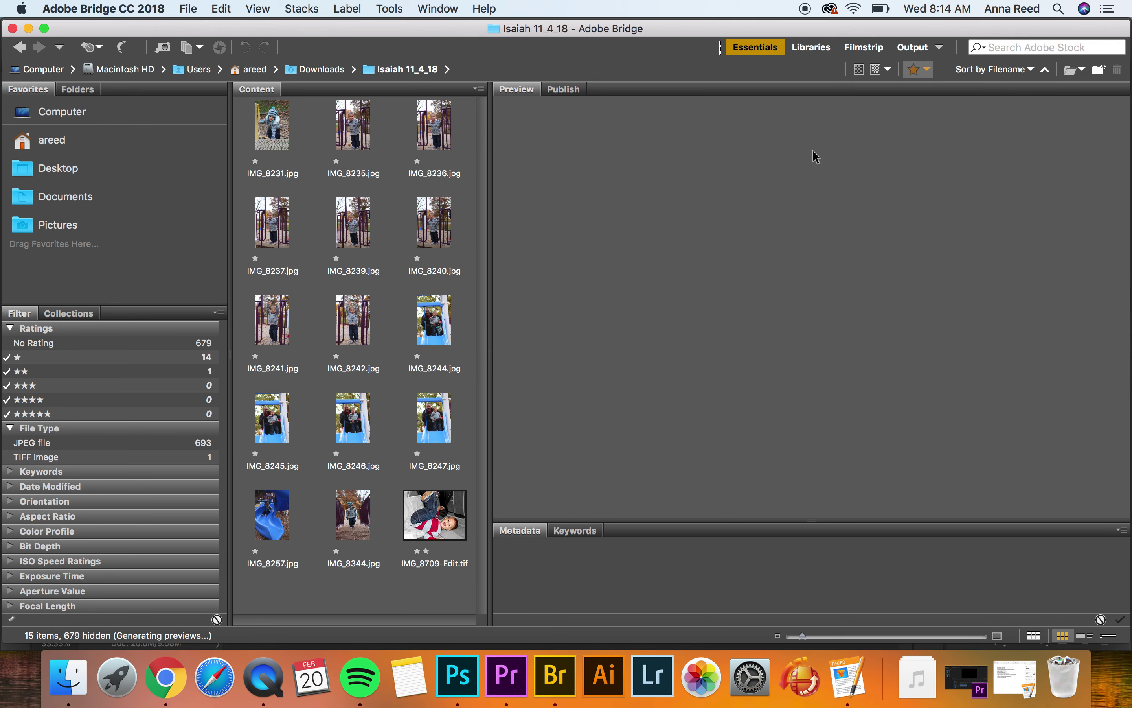
click(275, 154)
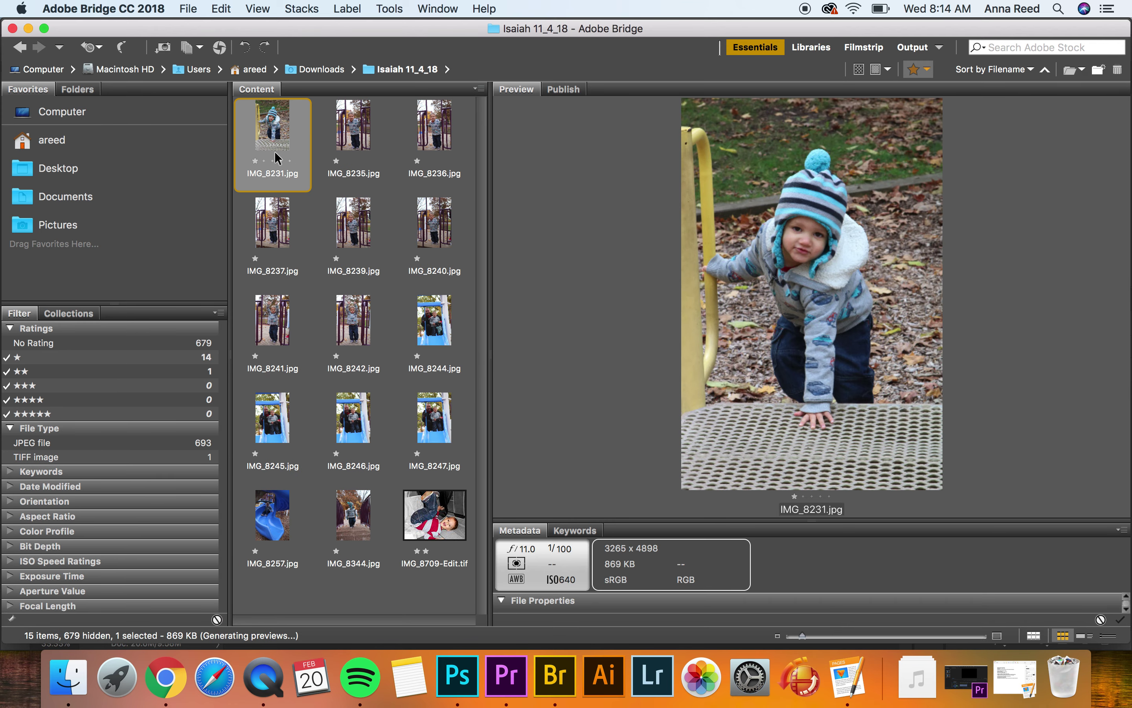
key(Right)
key(Right)
key(Right)
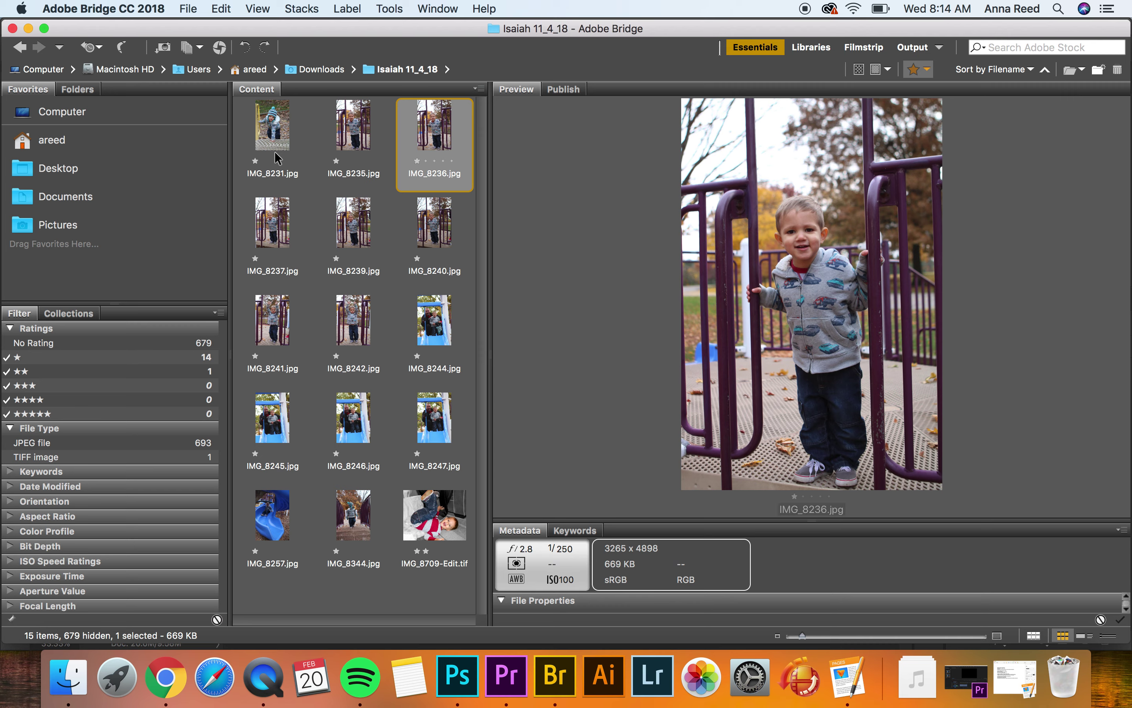
Select IMG_8235 through IMG_8240 to compare them, then return to IMG_8235 alone.
click(352, 145)
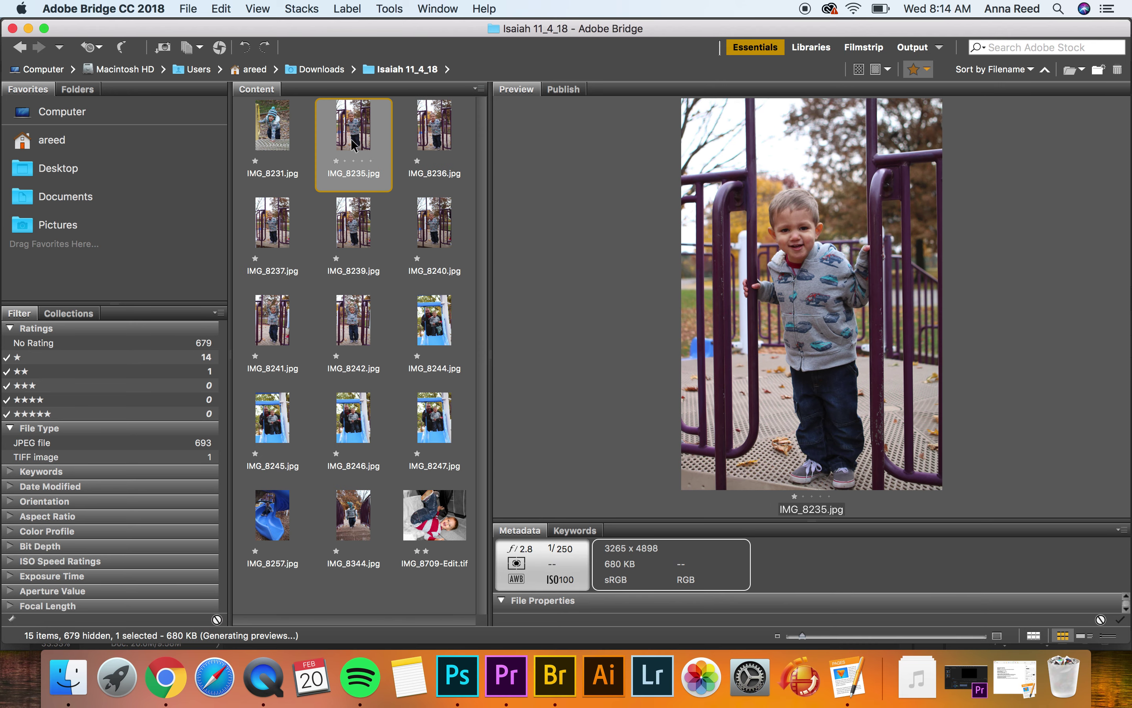
shift+click(429, 222)
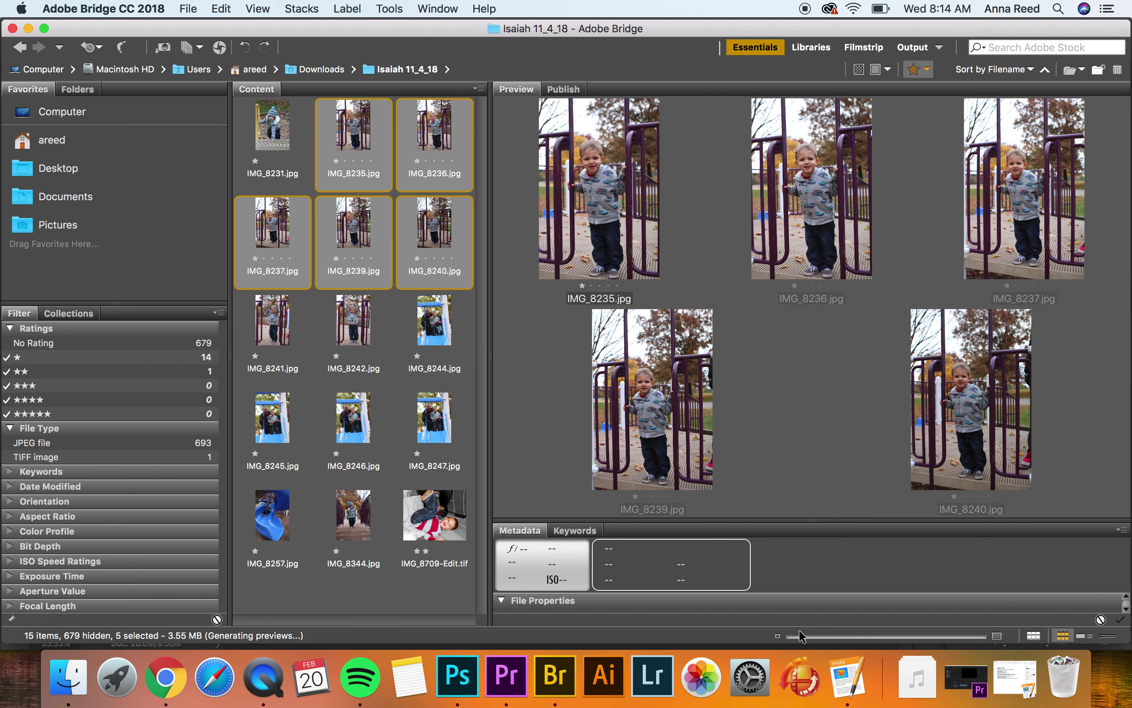
click(375, 180)
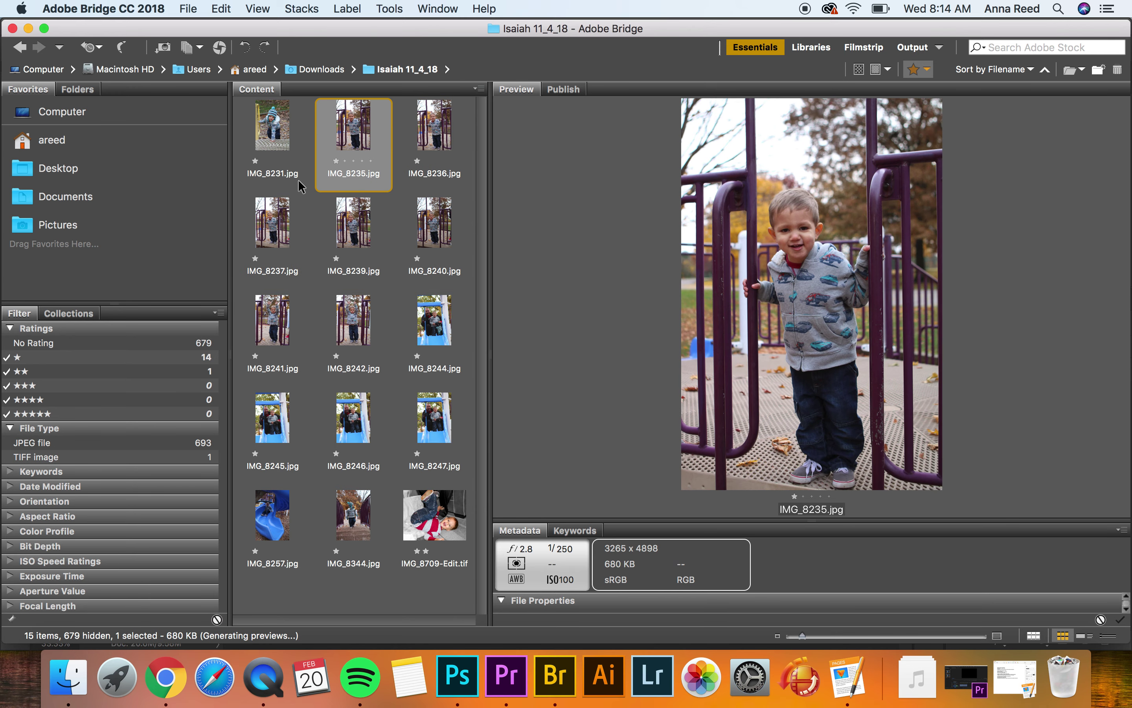
Raise IMG_8235, IMG_8236 and IMG_8247 to two stars with Cmd+2.
key(super+2)
key(Right)
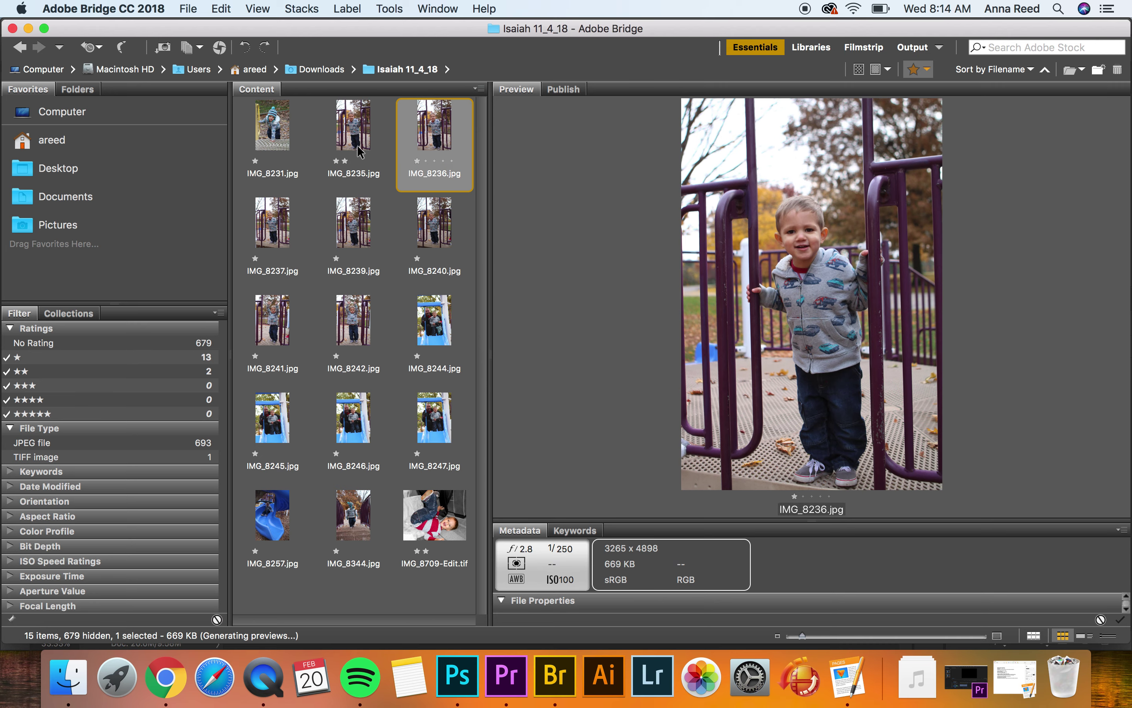
key(super+2)
key(Right)
key(Right)
key(Right)
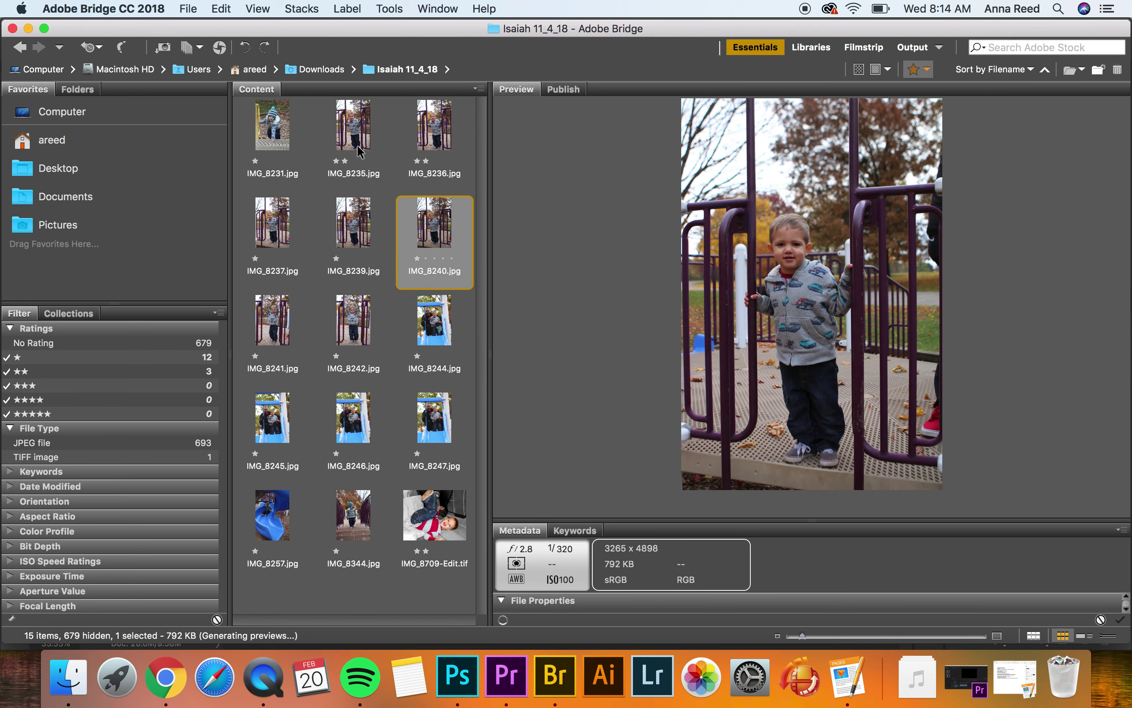
key(Right)
key(Right)
key(Left)
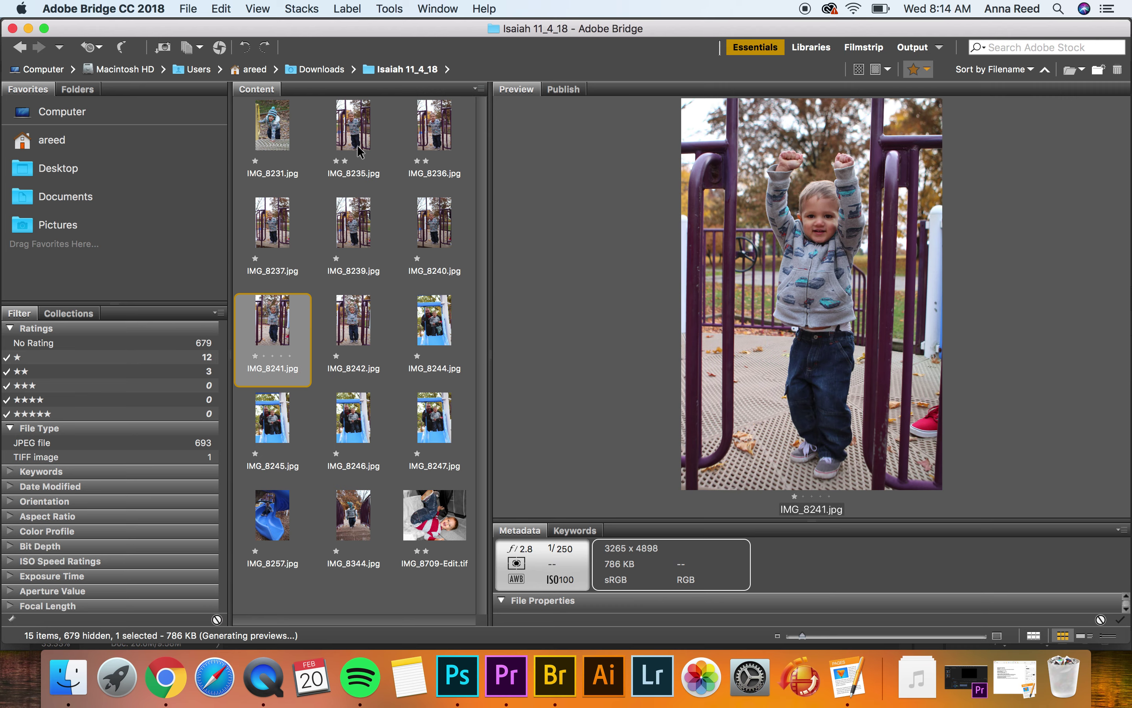
key(Right)
key(Left)
key(Left)
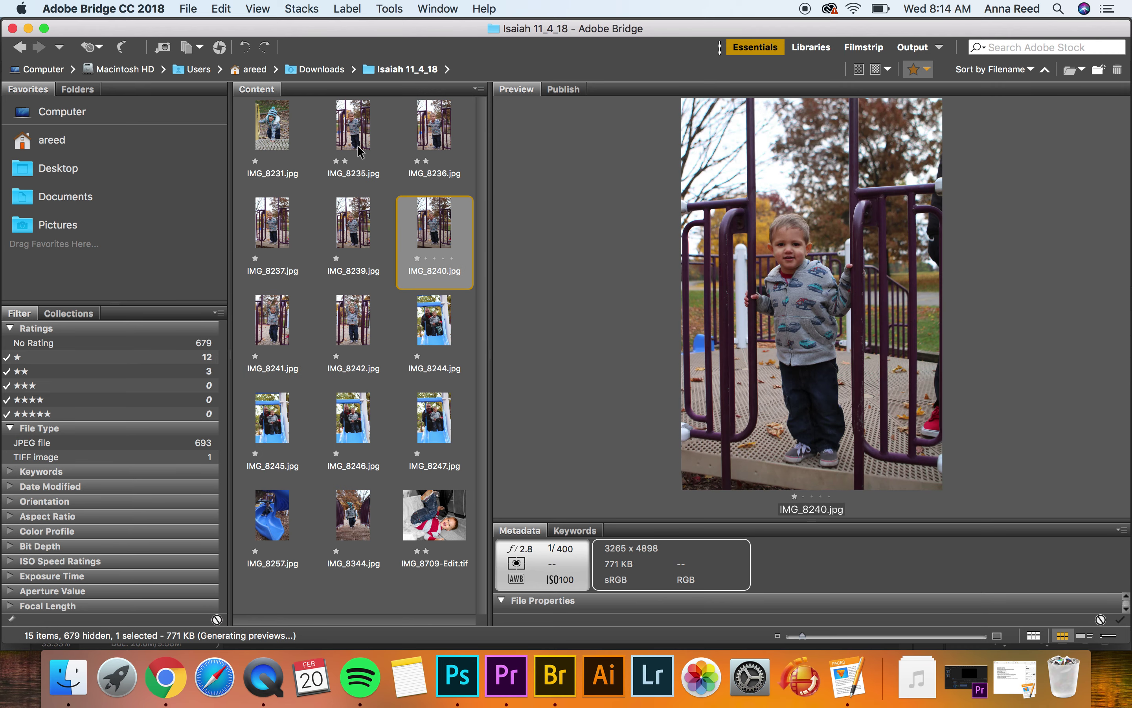
key(Left)
key(Left)
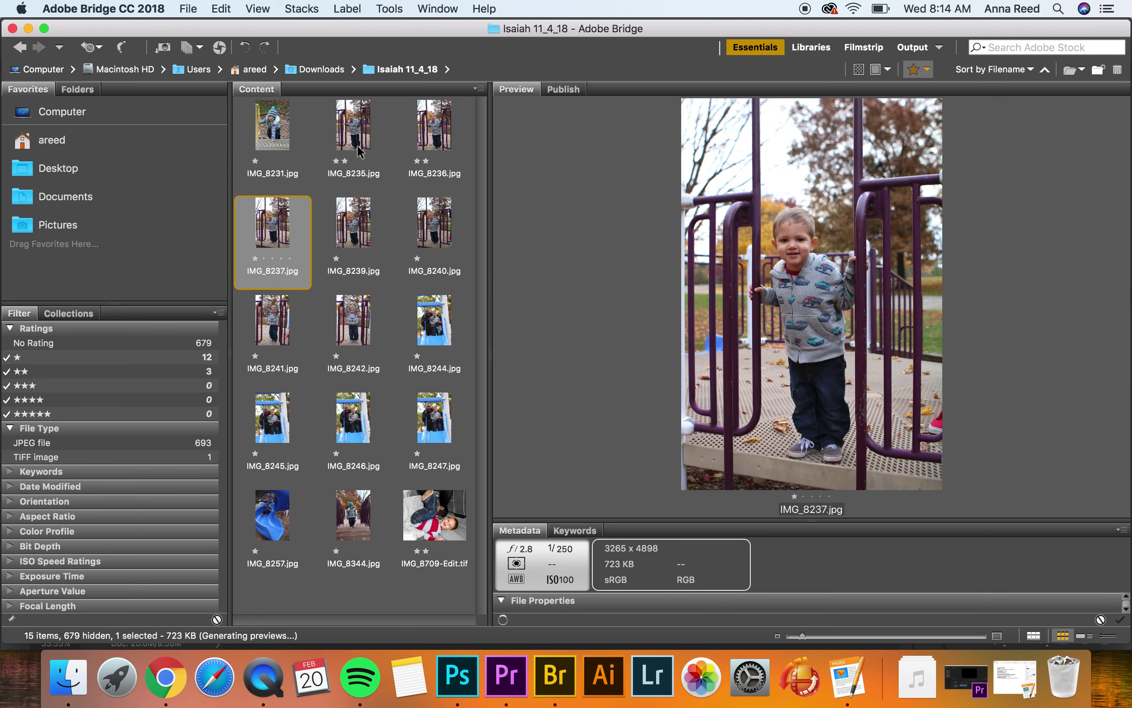
key(Down)
key(Down)
key(Right)
key(Right)
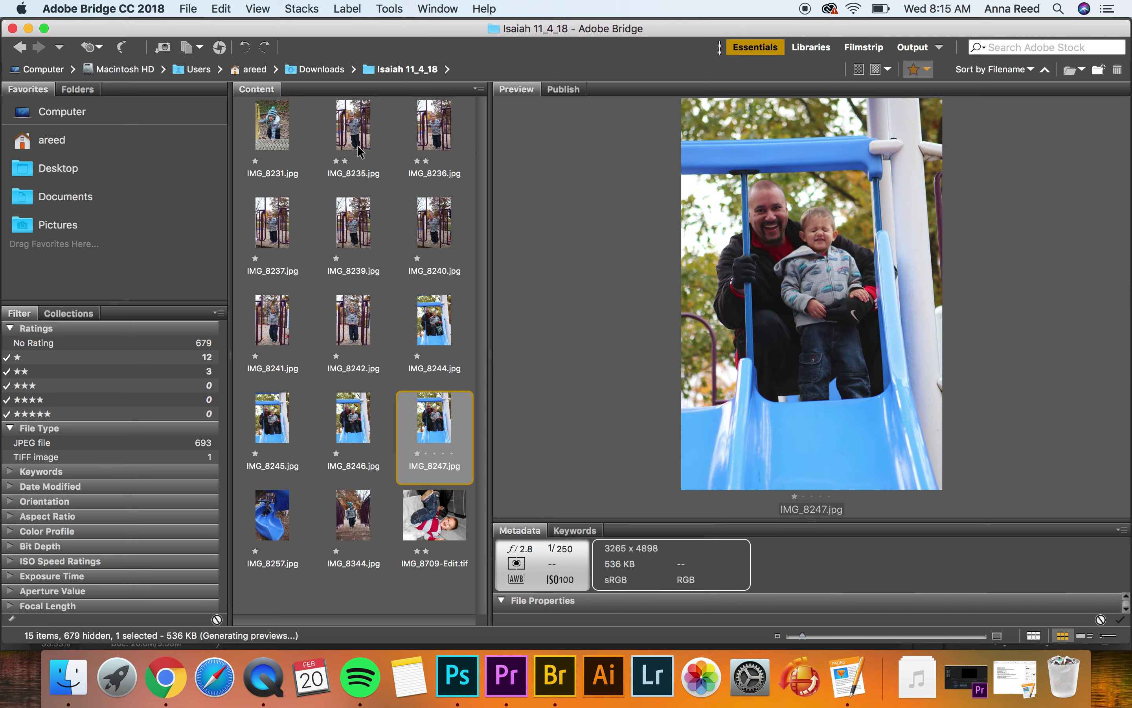
key(super+2)
Open the star rating filter dropdown to show only the two-star photos.
click(925, 70)
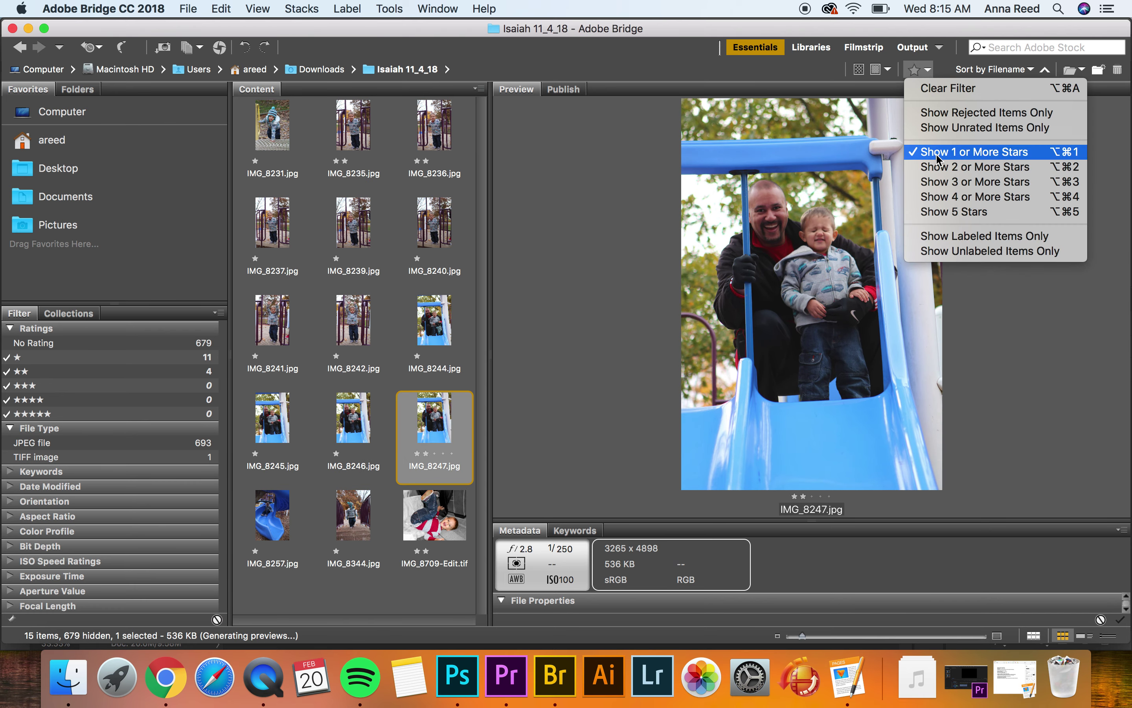
click(941, 166)
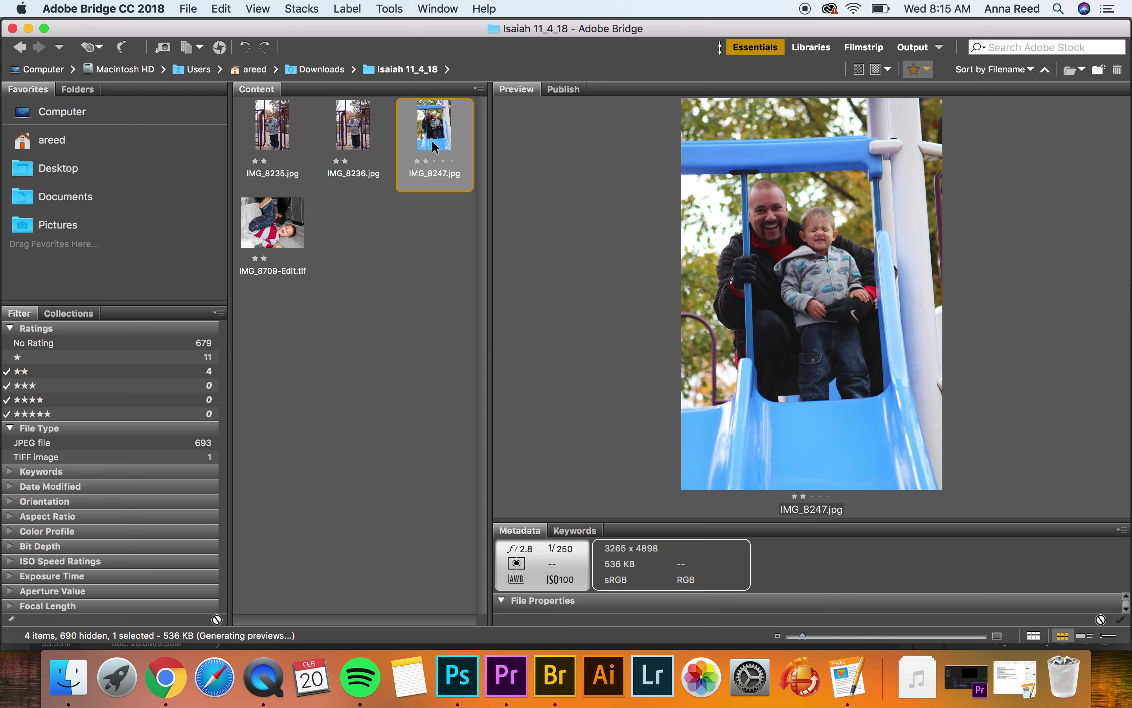
Switch the filter back to Show 1 or More Stars and select all 15 starred photos.
click(928, 70)
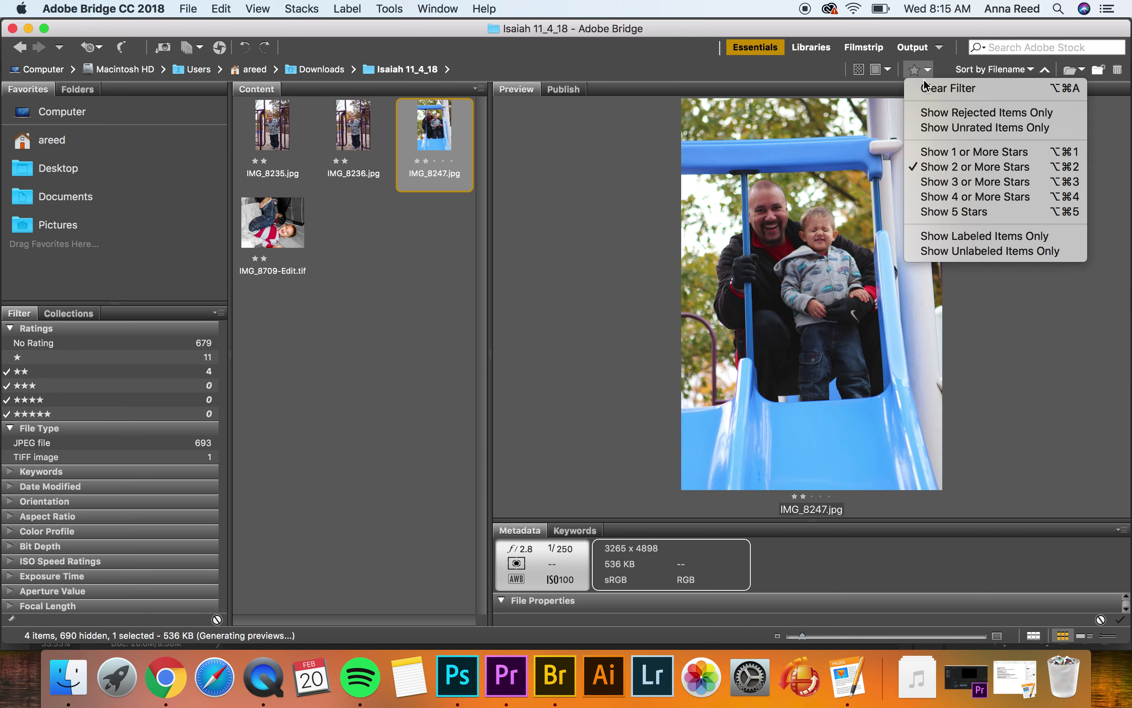
click(956, 158)
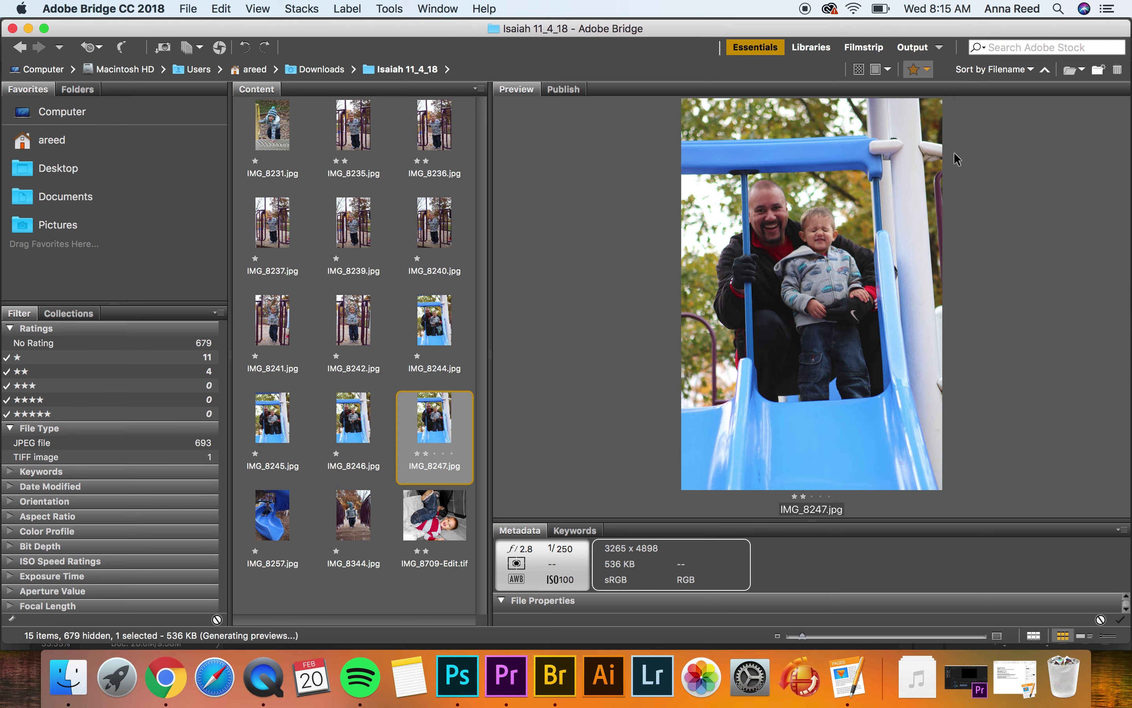
key(super+a)
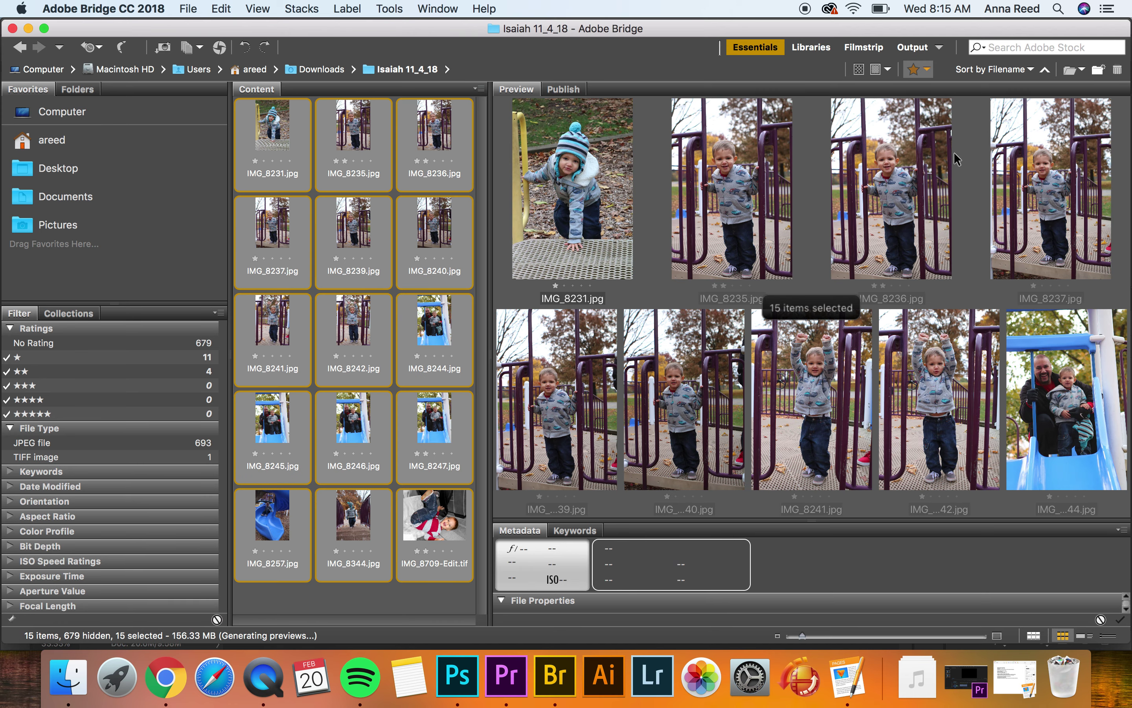
click(389, 9)
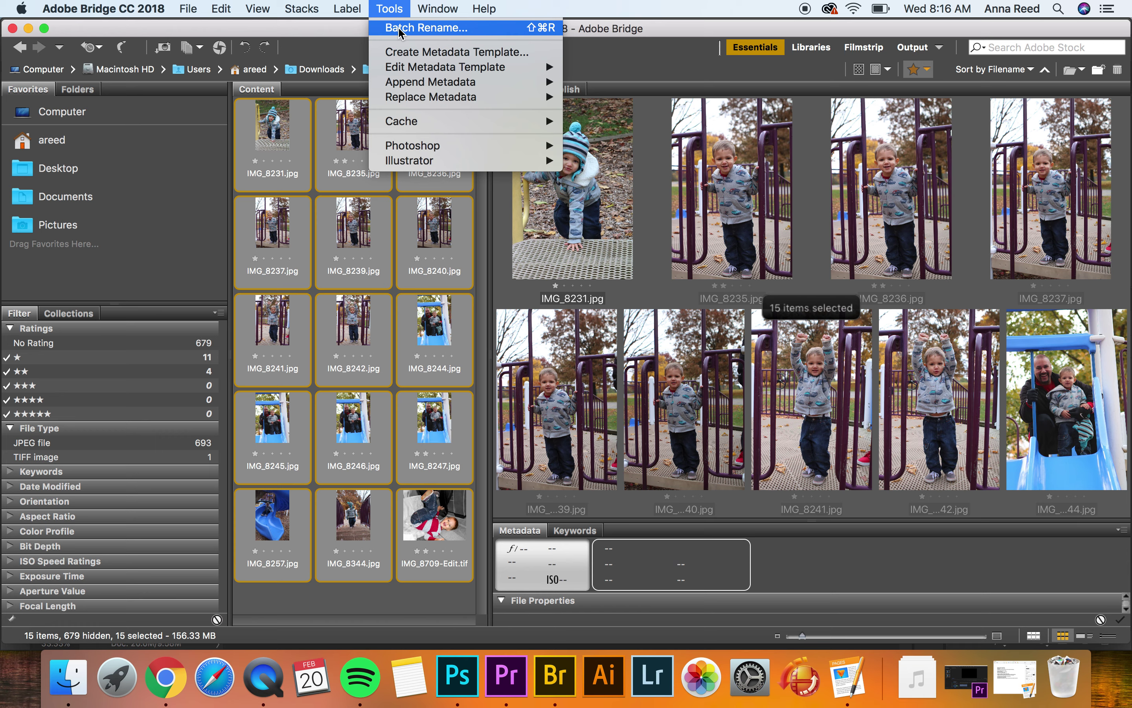
Run Tools > Photoshop > Contact Sheet II on the 15 photos and accept queuing the command.
mouse_move(436, 154)
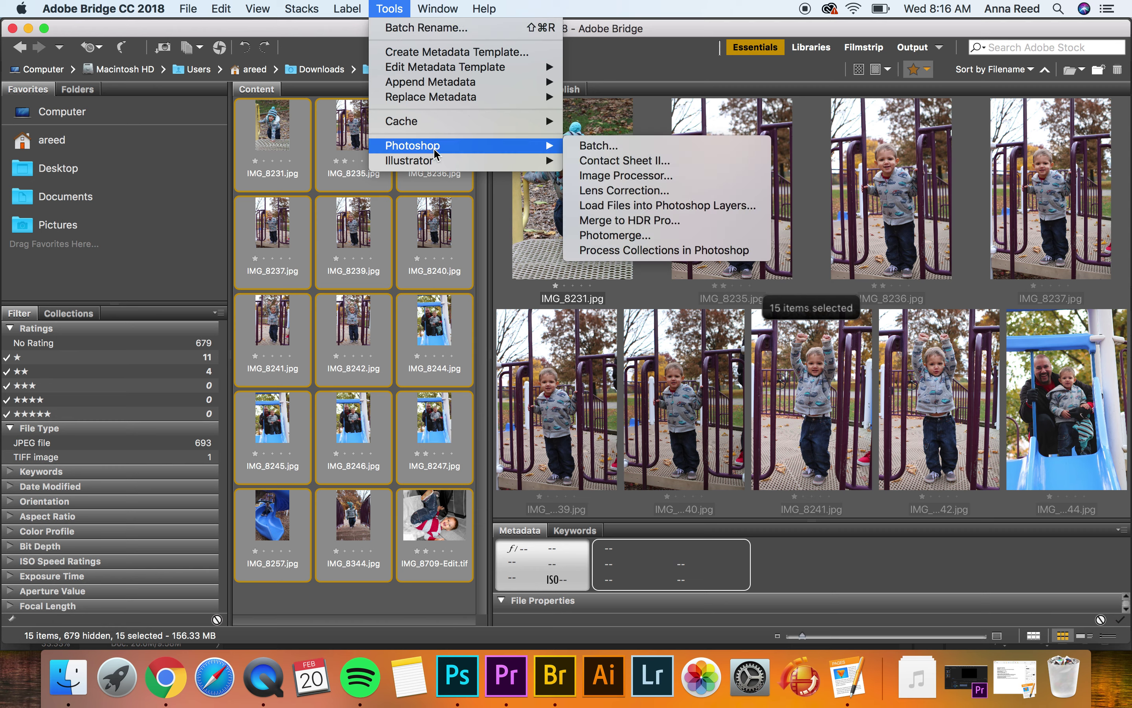
click(620, 162)
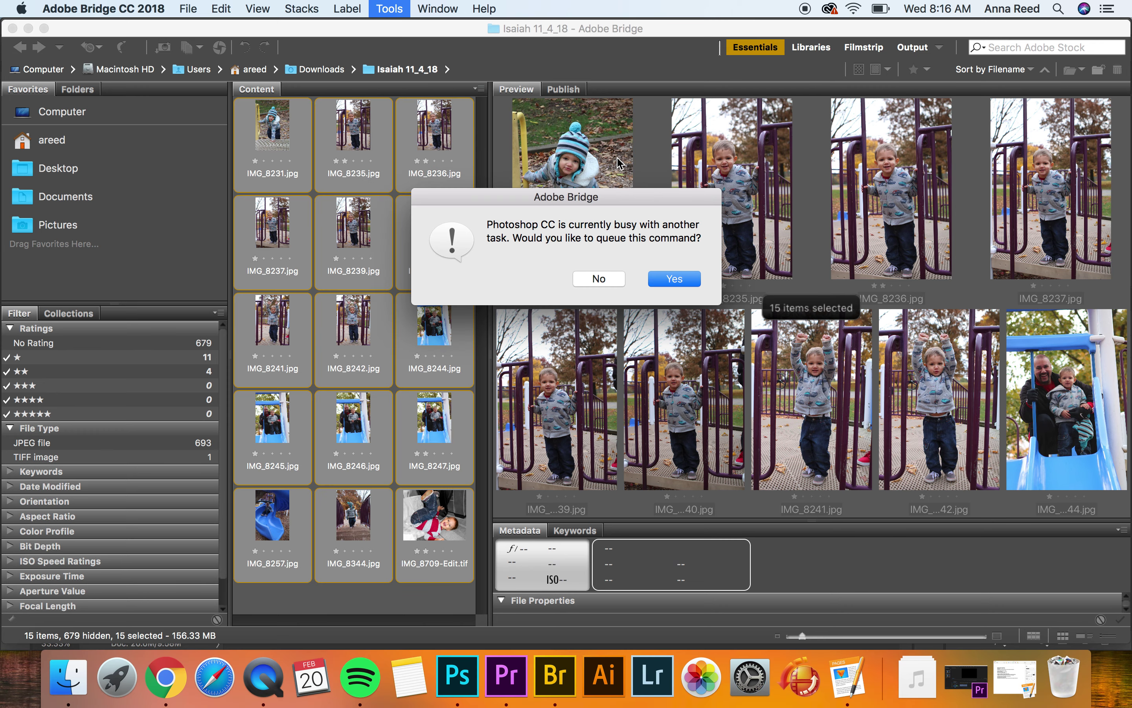
click(674, 279)
click(468, 117)
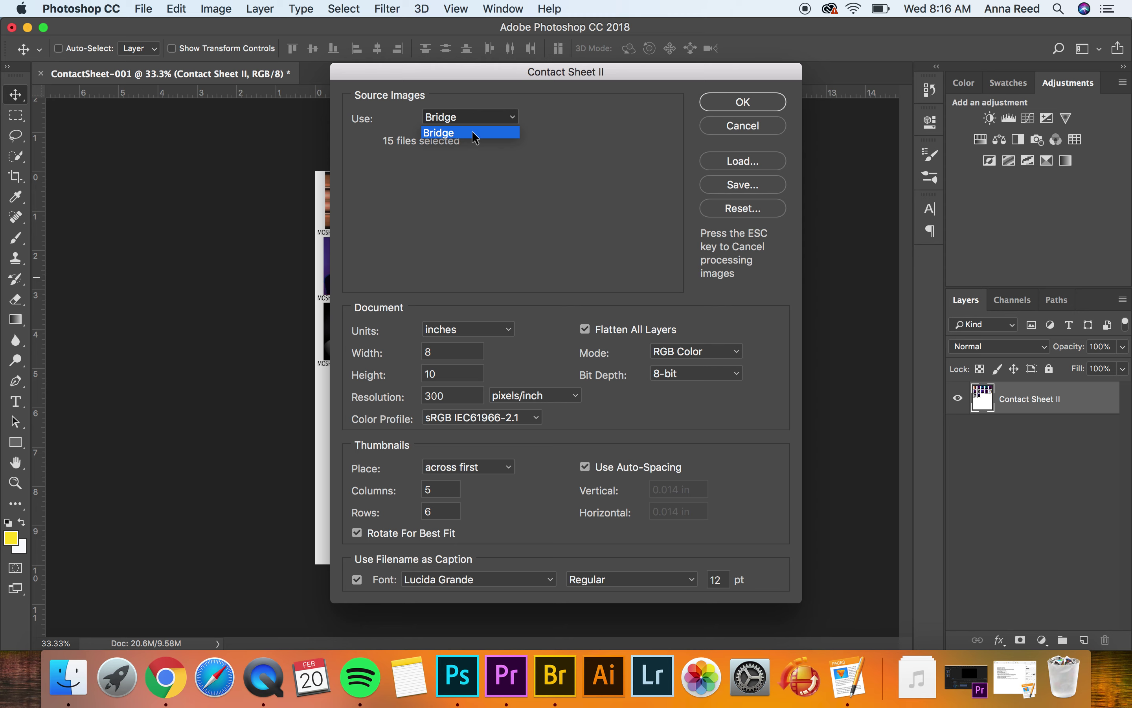
Keep Bridge as source with 8×10 in, 5 columns by 6 rows, filename captions, and confirm OK.
click(556, 117)
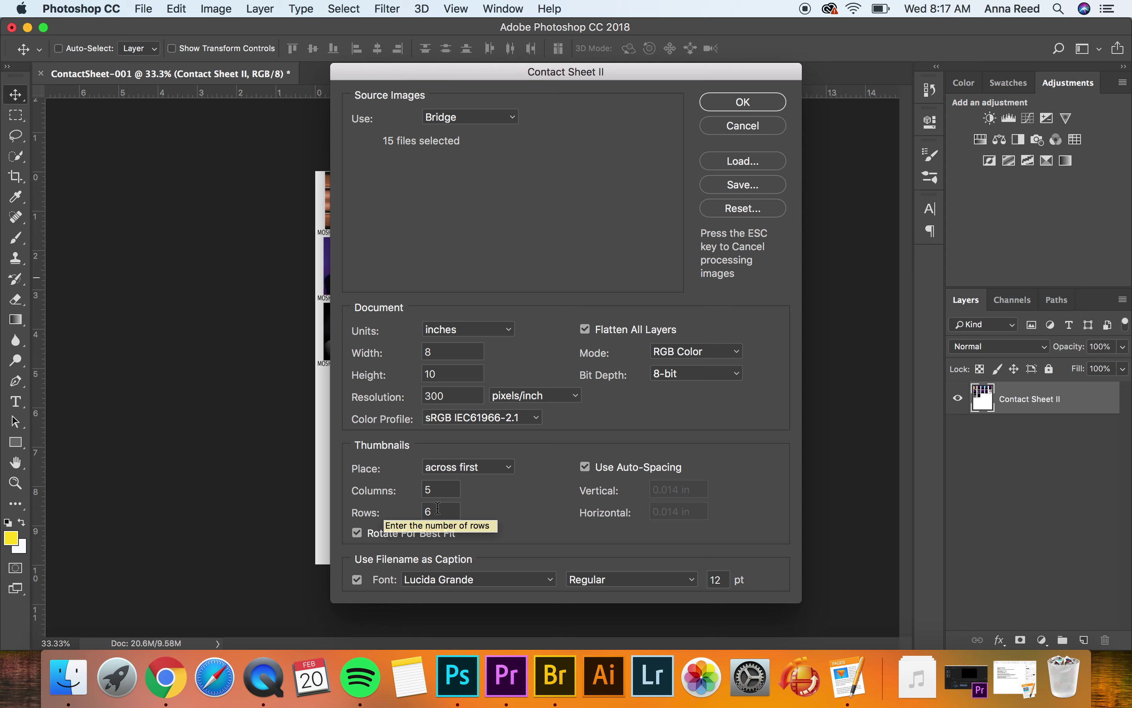
click(751, 103)
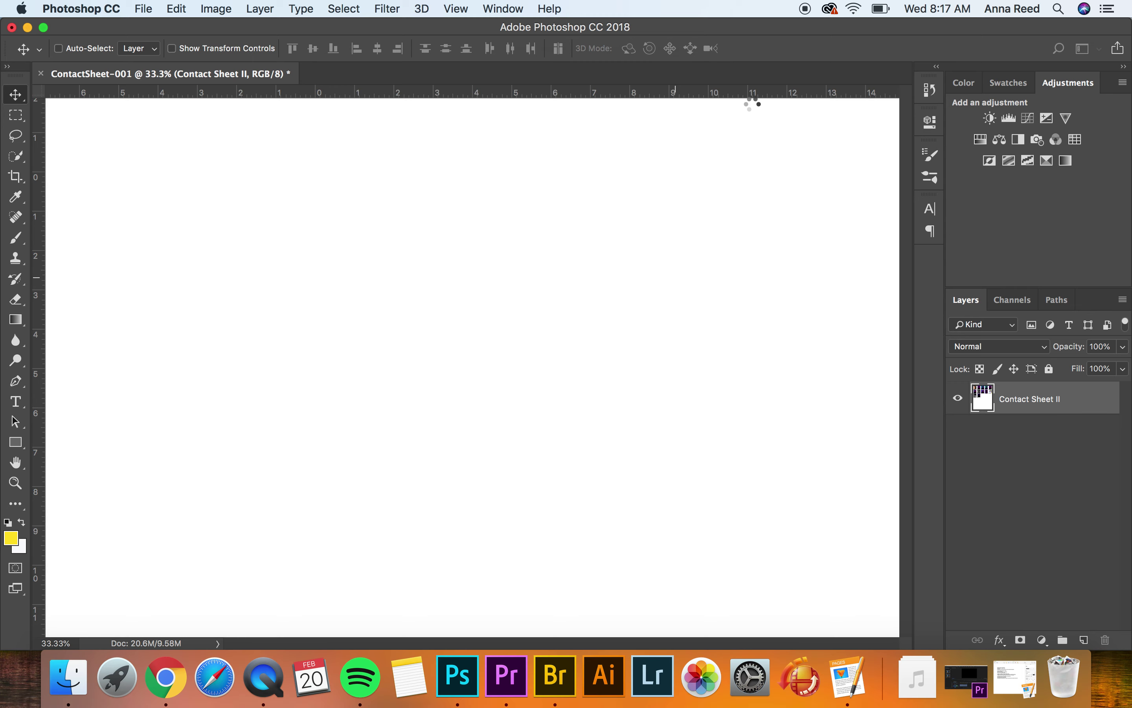